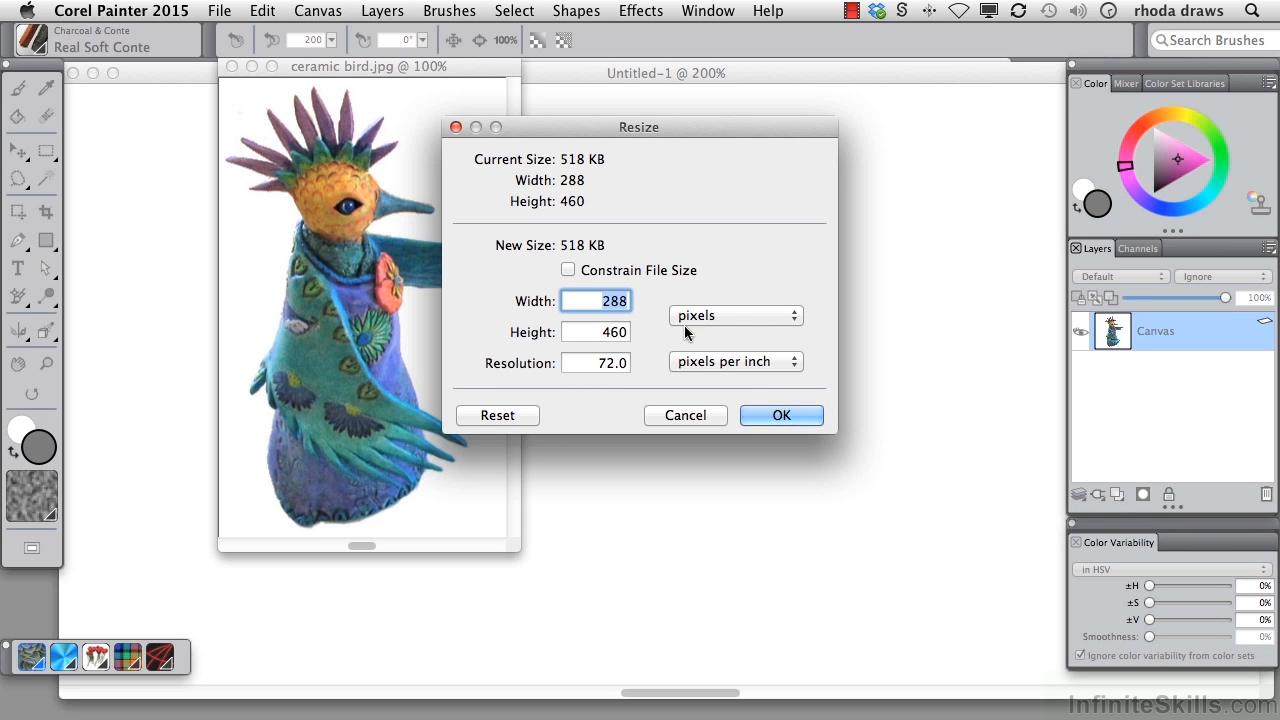
Resize the ceramic bird image to a width of 500 pixels.
{"action": "left_click", "coordinate": [793, 317]}
{"action": "left_click", "coordinate": [786, 316]}
{"action": "type", "text": "500"}
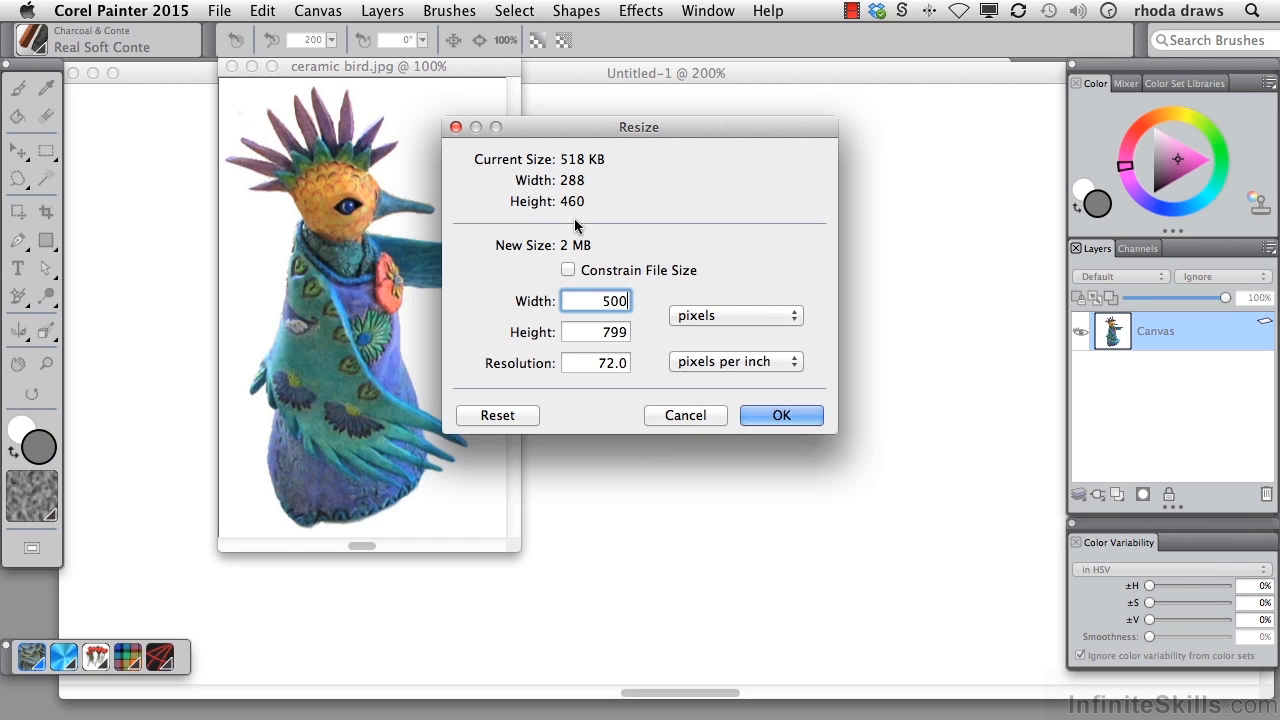
{"action": "left_click", "coordinate": [603, 332]}
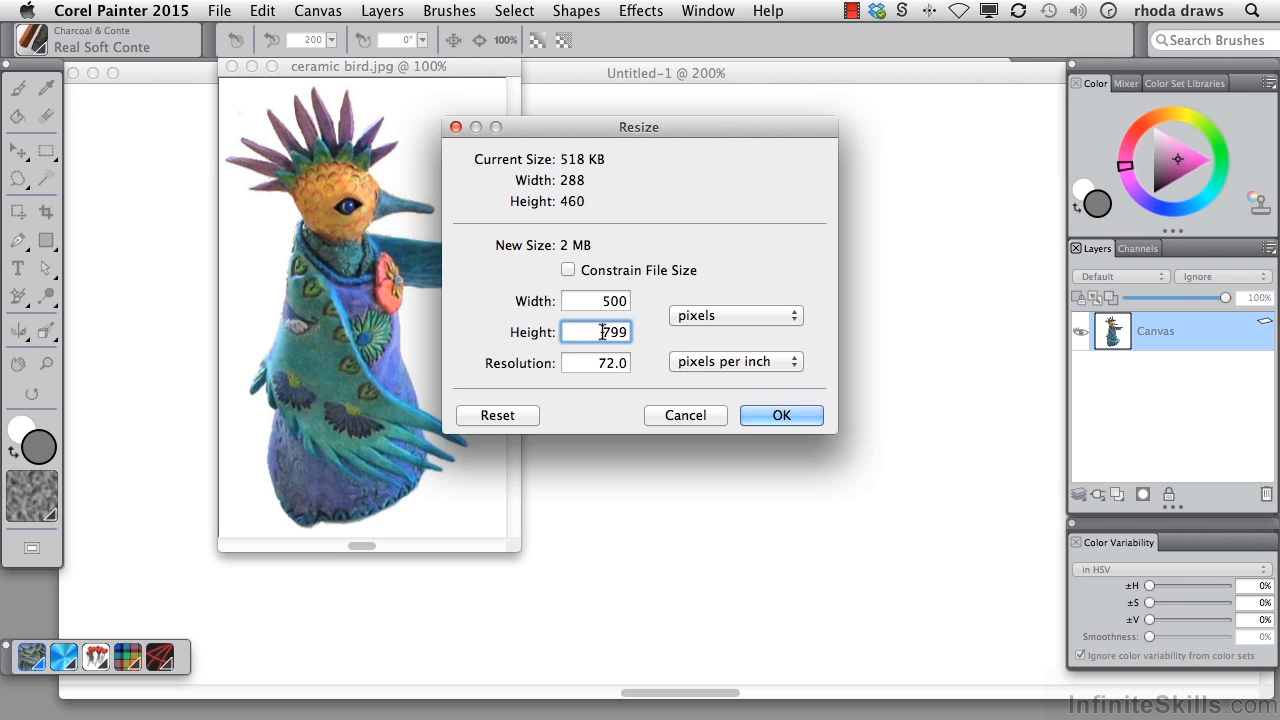
{"action": "left_click", "coordinate": [774, 412]}
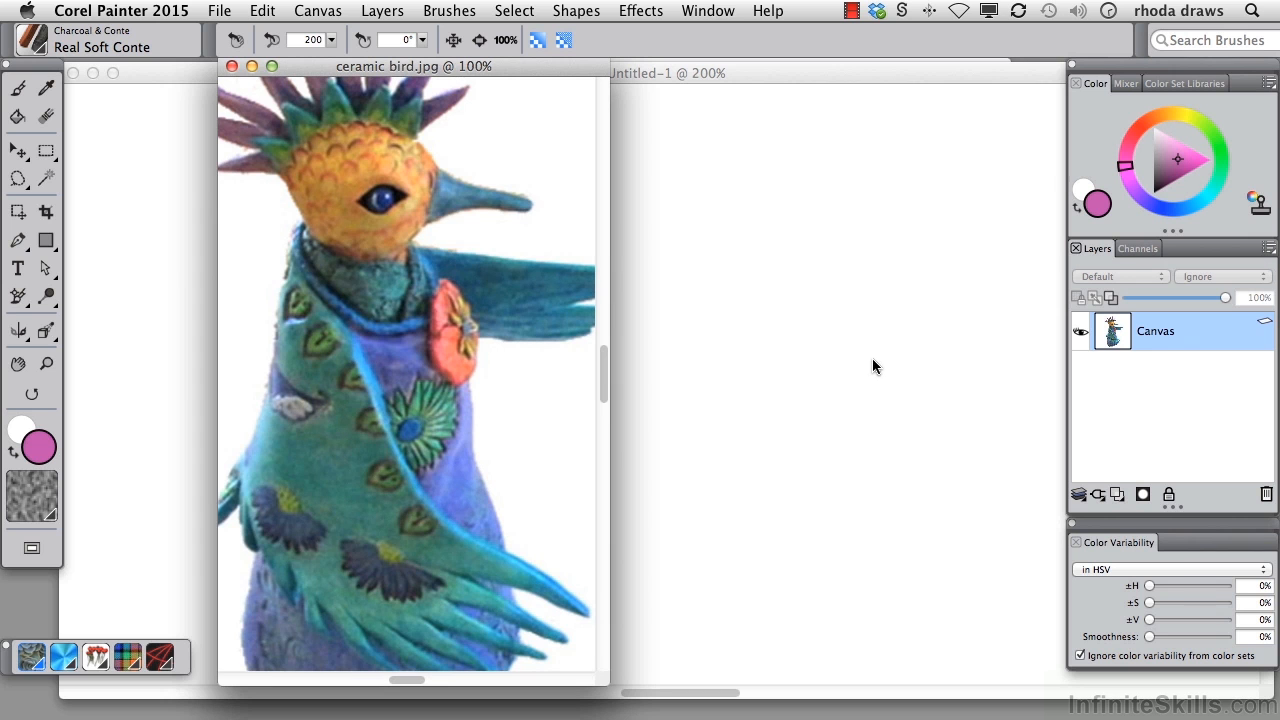
Enlarge the bird image's canvas by adding 50 pixels to its top and 50 pixels to its left, and undo the change.
{"action": "left_click", "coordinate": [271, 66]}
{"action": "left_click", "coordinate": [319, 12]}
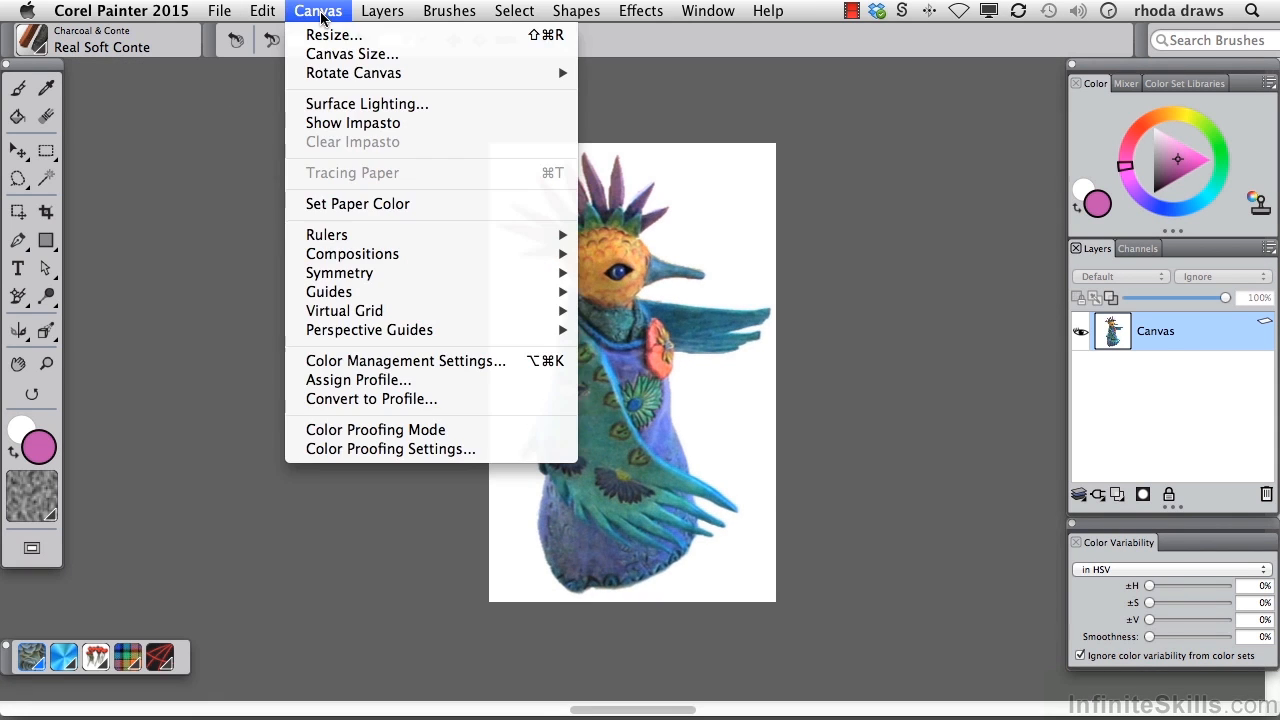
{"action": "left_click", "coordinate": [331, 54]}
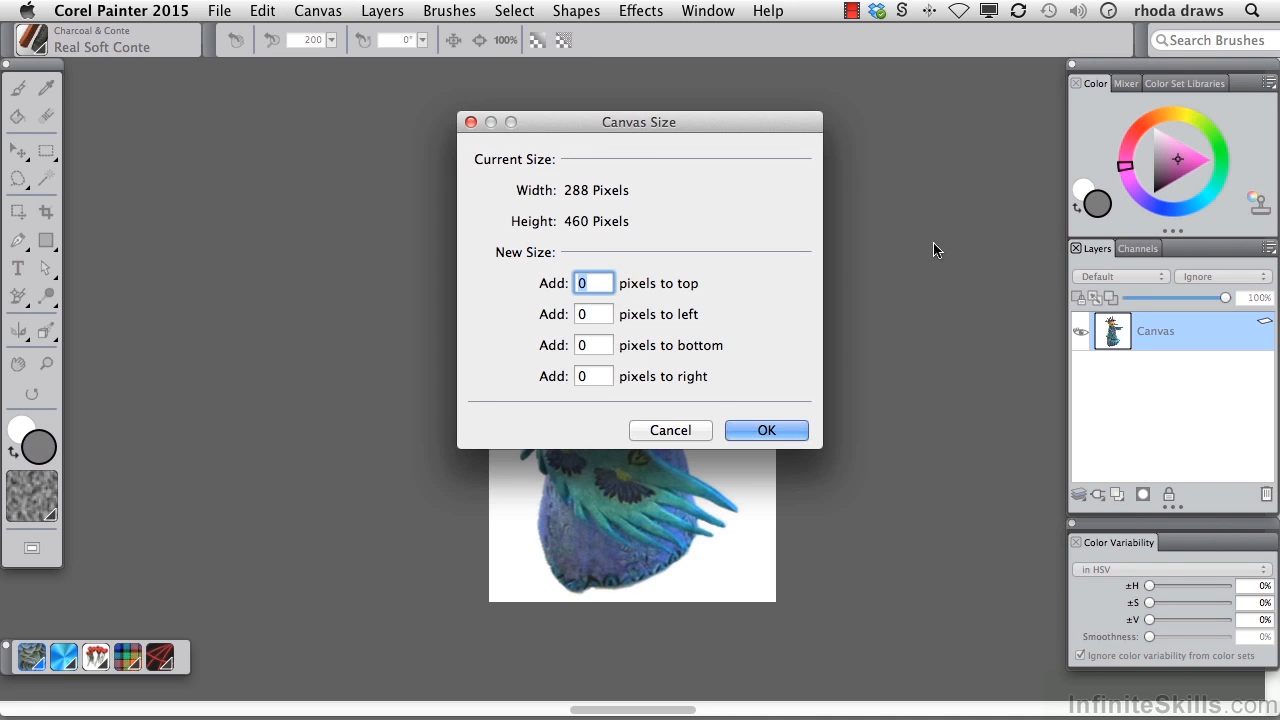
{"action": "left_click_drag", "start_coordinate": [565, 122], "coordinate": [843, 138]}
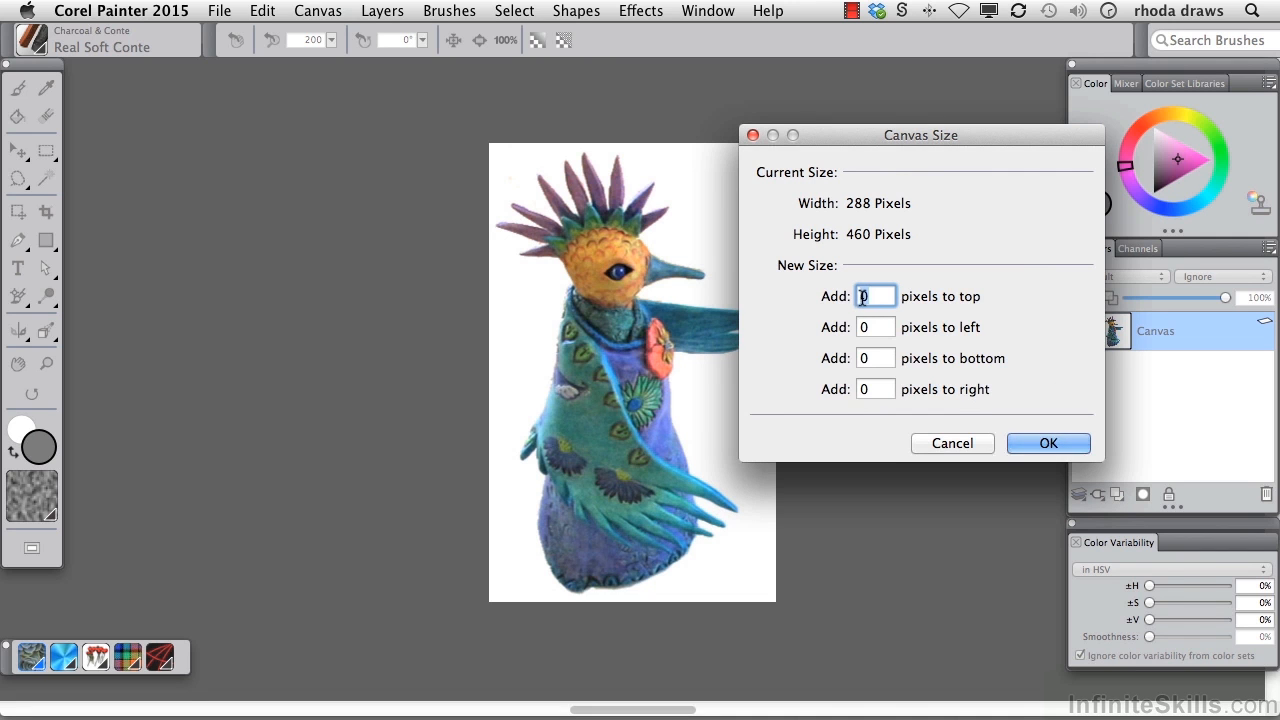
{"action": "type", "text": "5"}
{"action": "left_click", "coordinate": [859, 331]}
{"action": "type", "text": "5"}
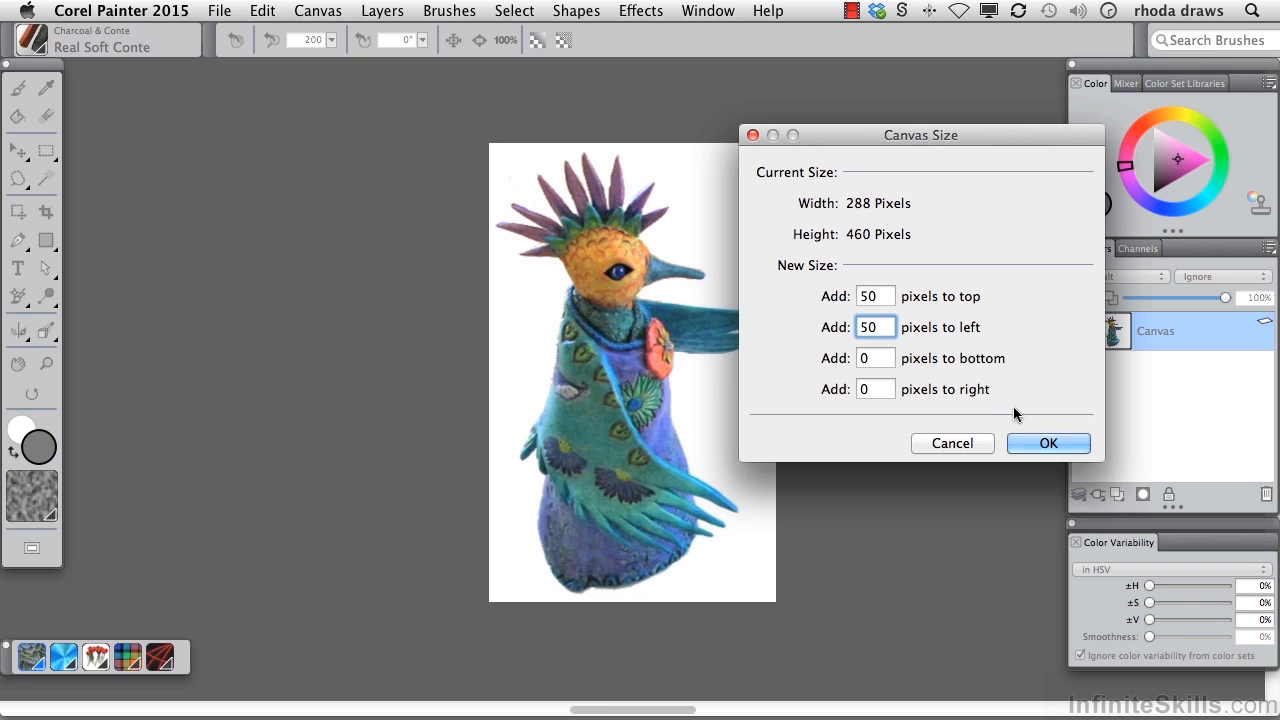
{"action": "left_click", "coordinate": [1036, 442]}
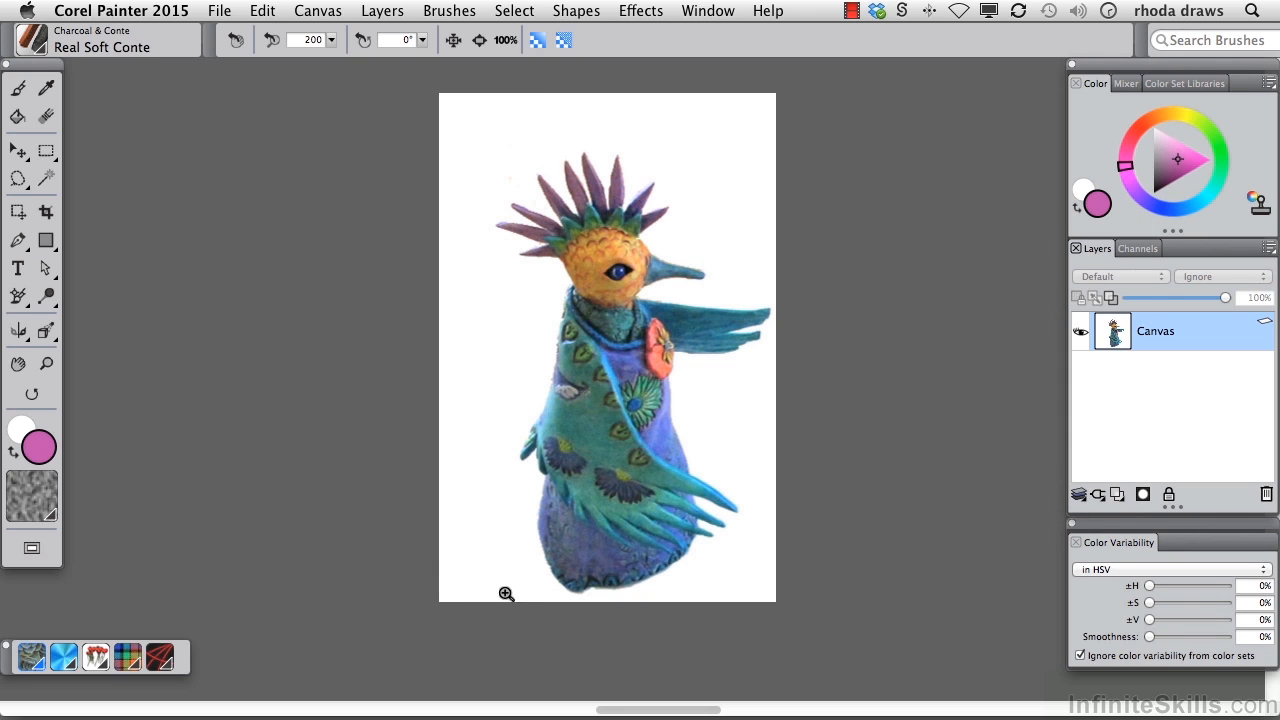
{"action": "key", "text": "super+z"}
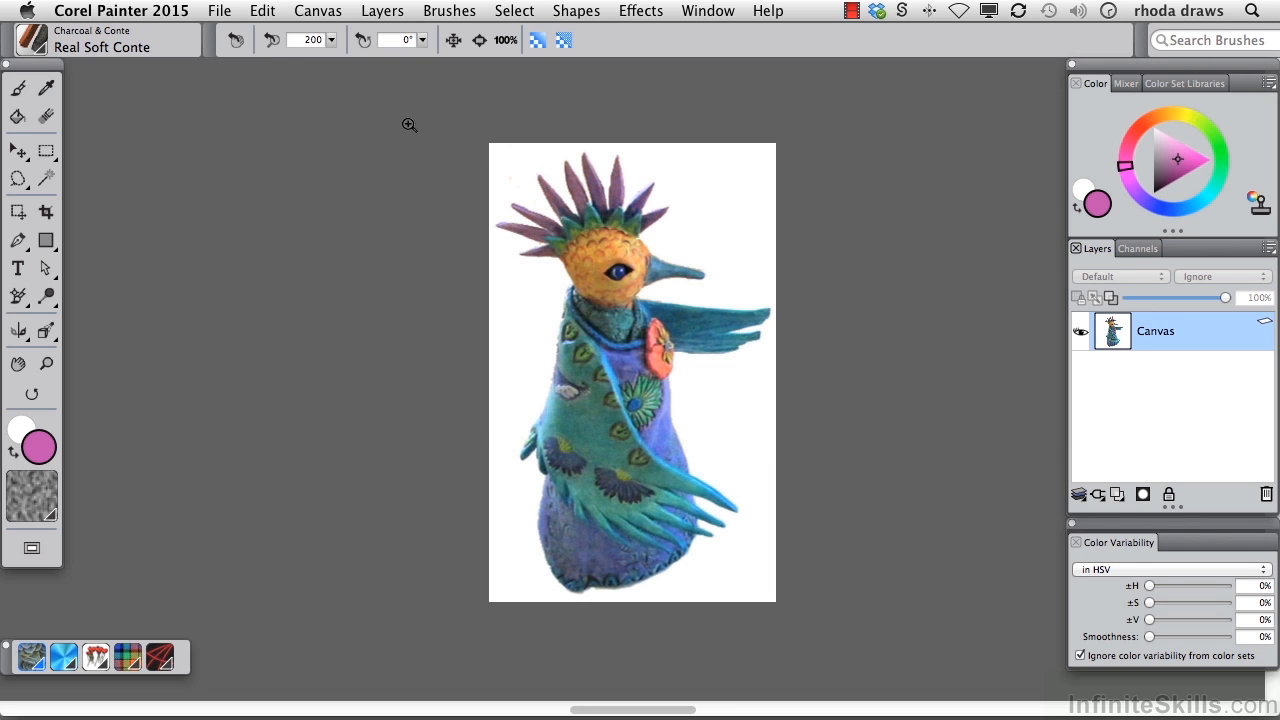
Show impasto on the ceramic bird image and switch to the Untitled-1 document.
{"action": "left_click", "coordinate": [319, 11]}
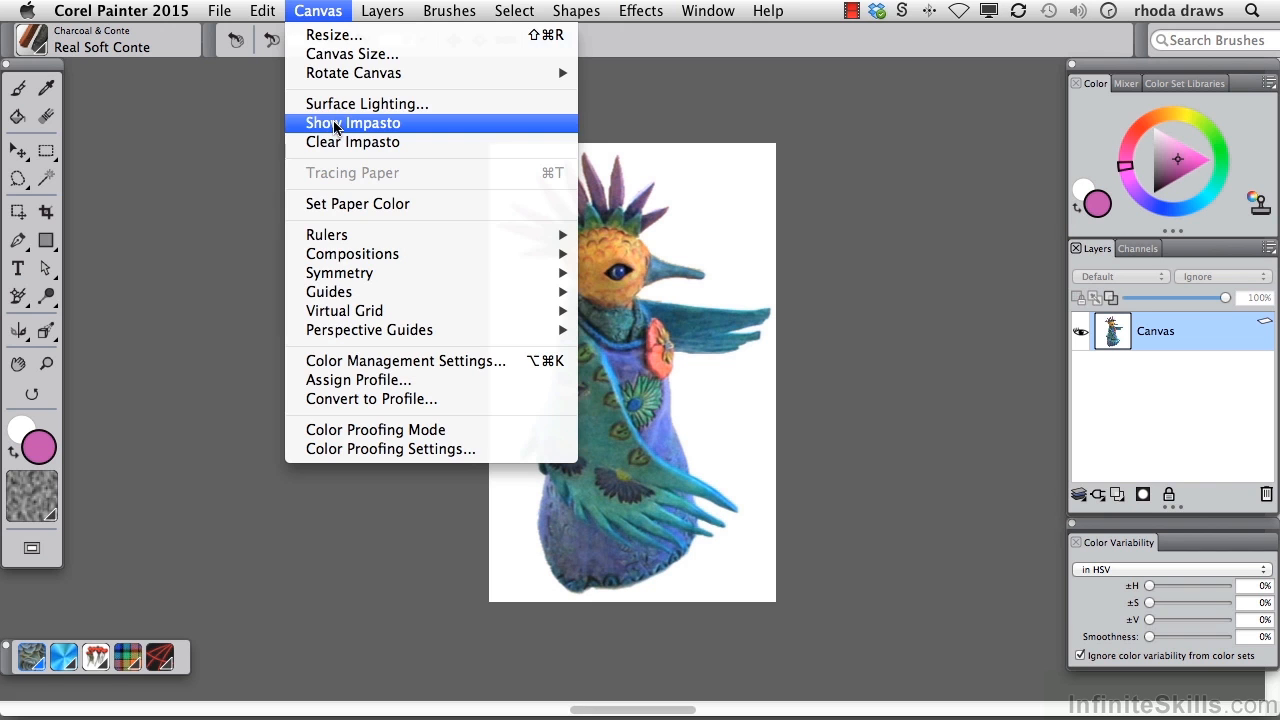
{"action": "left_click", "coordinate": [335, 123]}
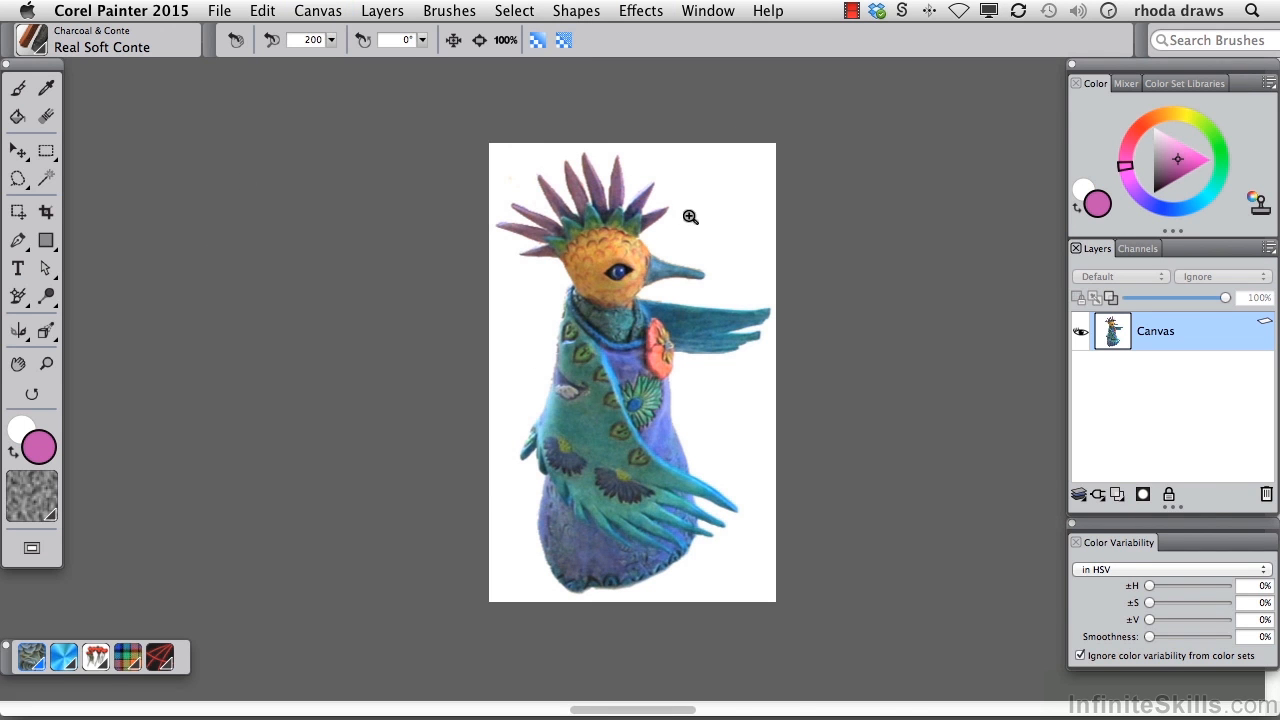
{"action": "left_click", "coordinate": [705, 10]}
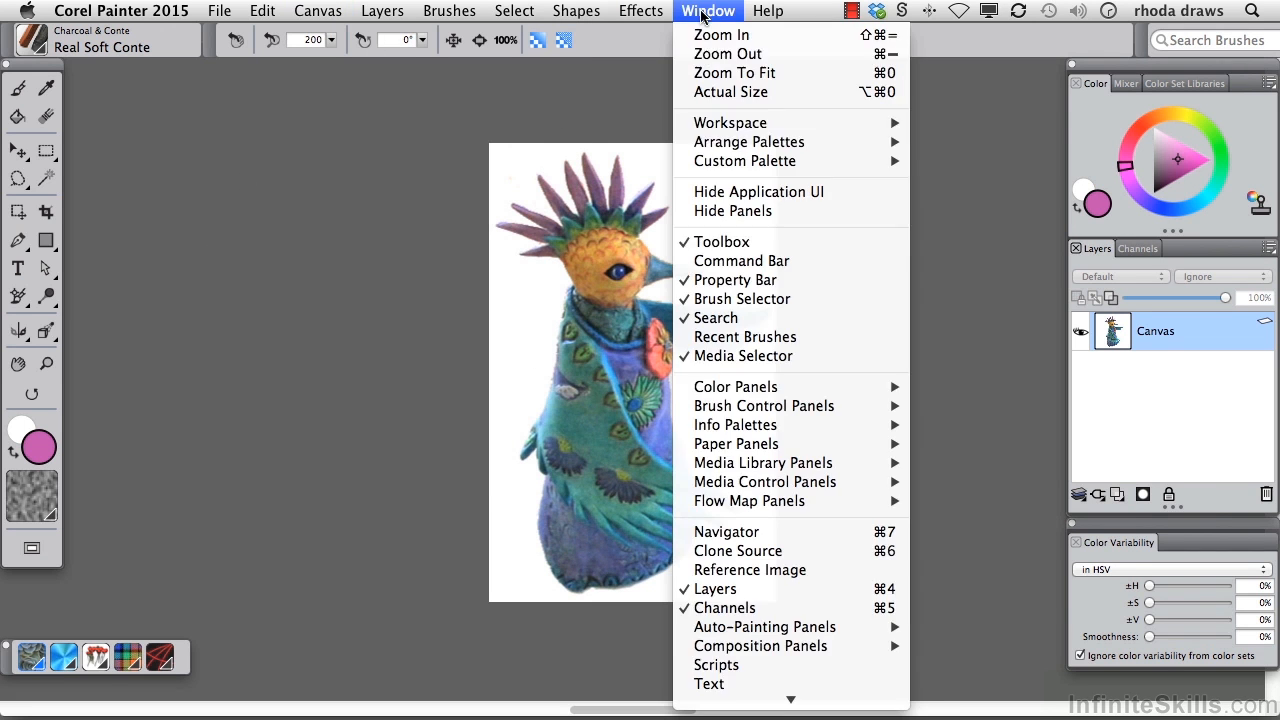
{"action": "left_click", "coordinate": [735, 666]}
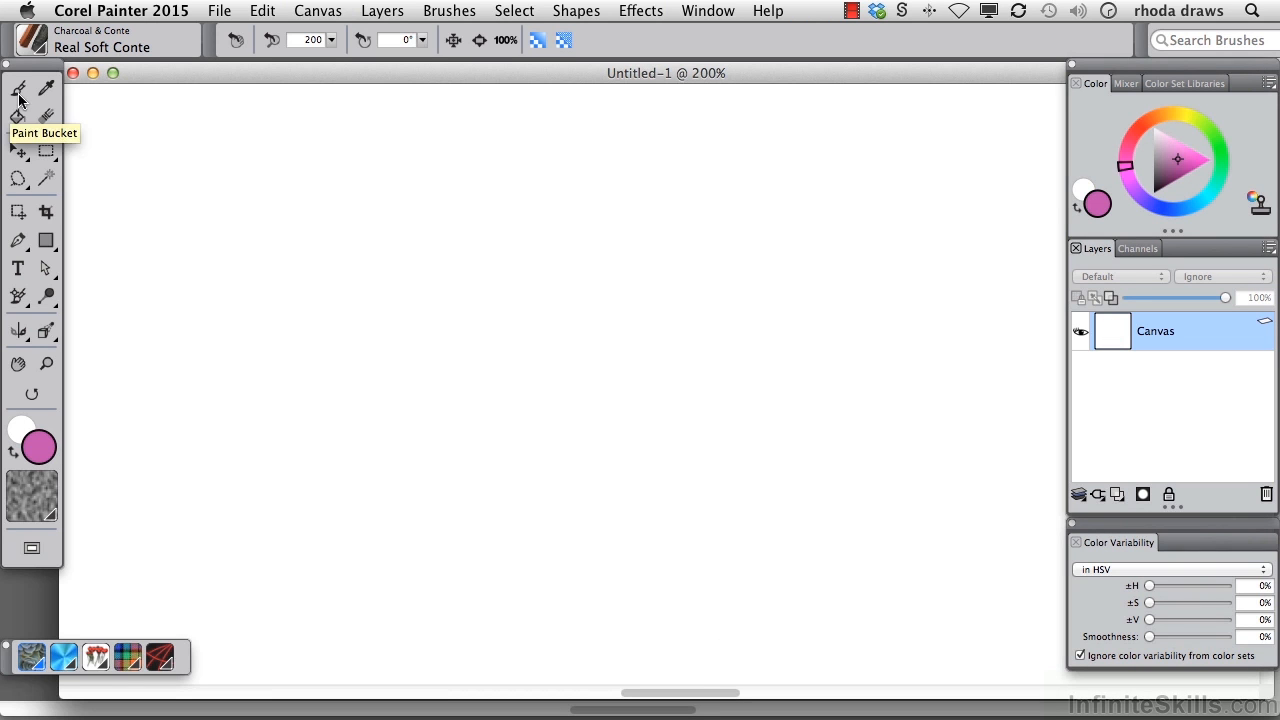
Paint a broad pink zigzag band across the blank canvas with the Coarse Impasto Jitter brush.
{"action": "left_click", "coordinate": [33, 40]}
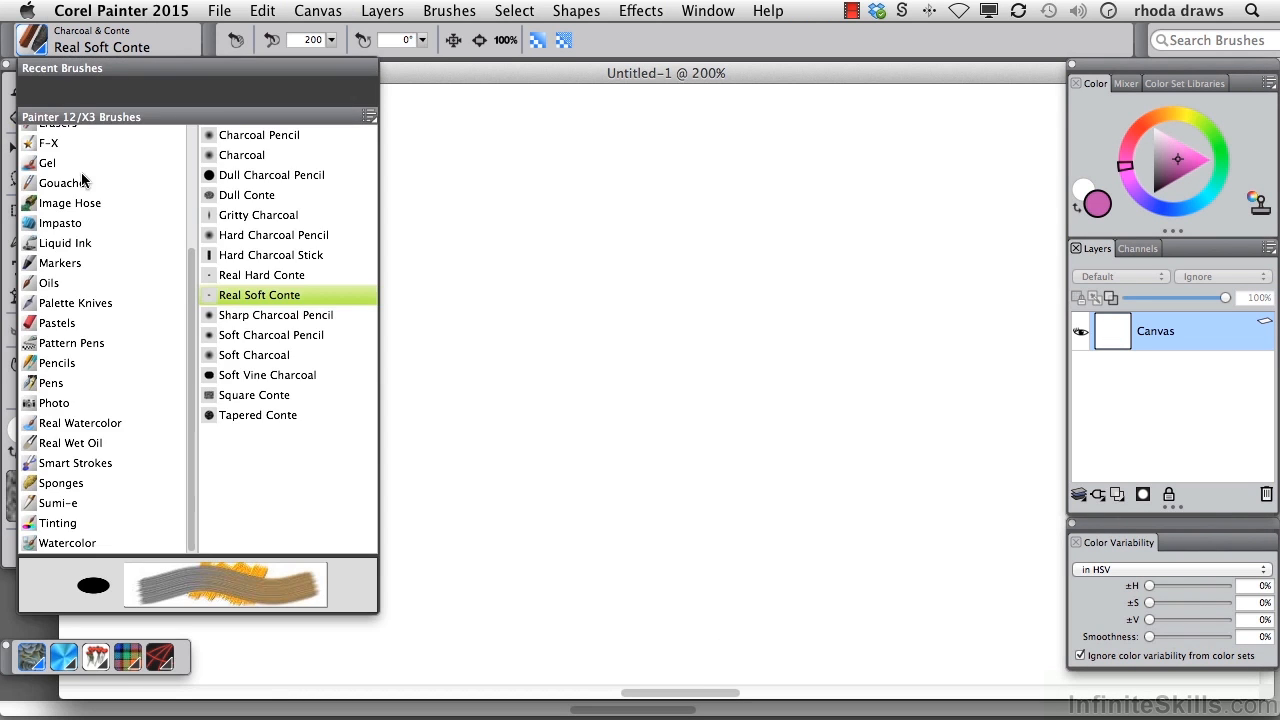
{"action": "left_click", "coordinate": [62, 223]}
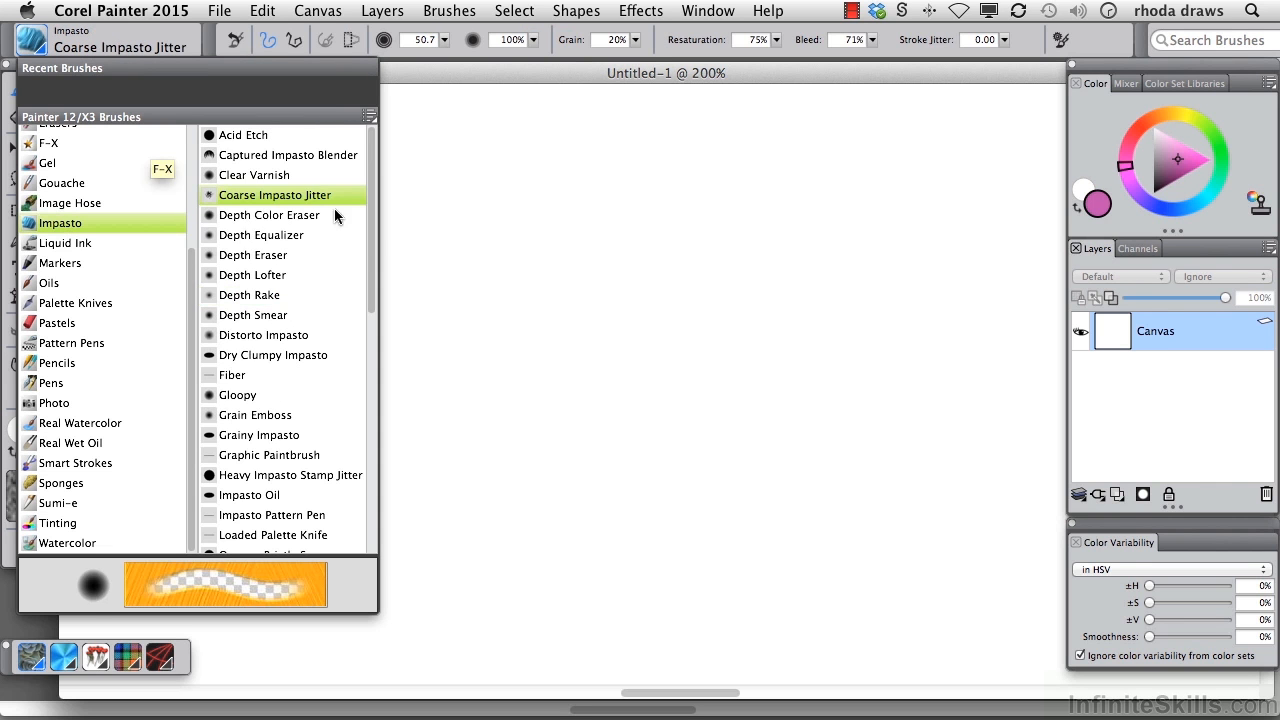
{"action": "left_click", "coordinate": [302, 202]}
{"action": "mouse_move", "coordinate": [368, 220]}
{"action": "left_mouse_down"}
{"action": "mouse_move", "coordinate": [463, 222]}
{"action": "mouse_move", "coordinate": [780, 320]}
{"action": "left_mouse_up"}
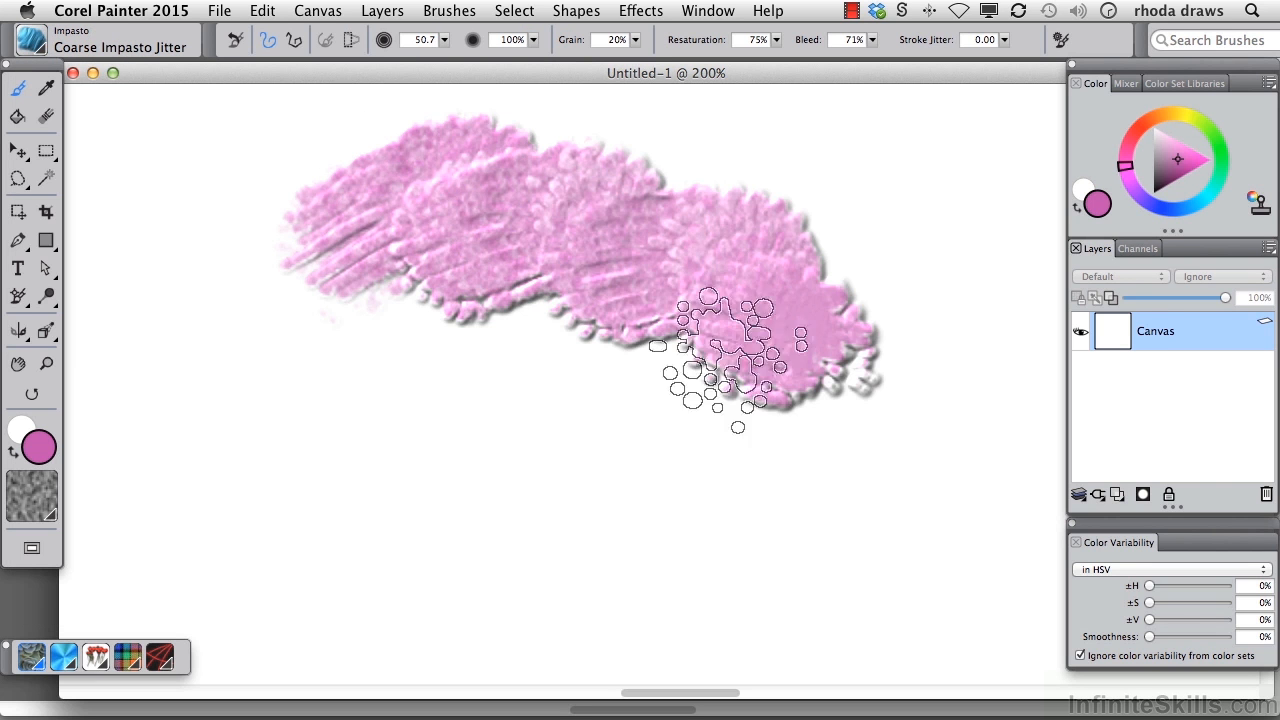
Paint a wavy blue stroke through the lower part of the pink paint with the Dry Clumpy Impasto brush.
{"action": "double_click", "coordinate": [46, 364]}
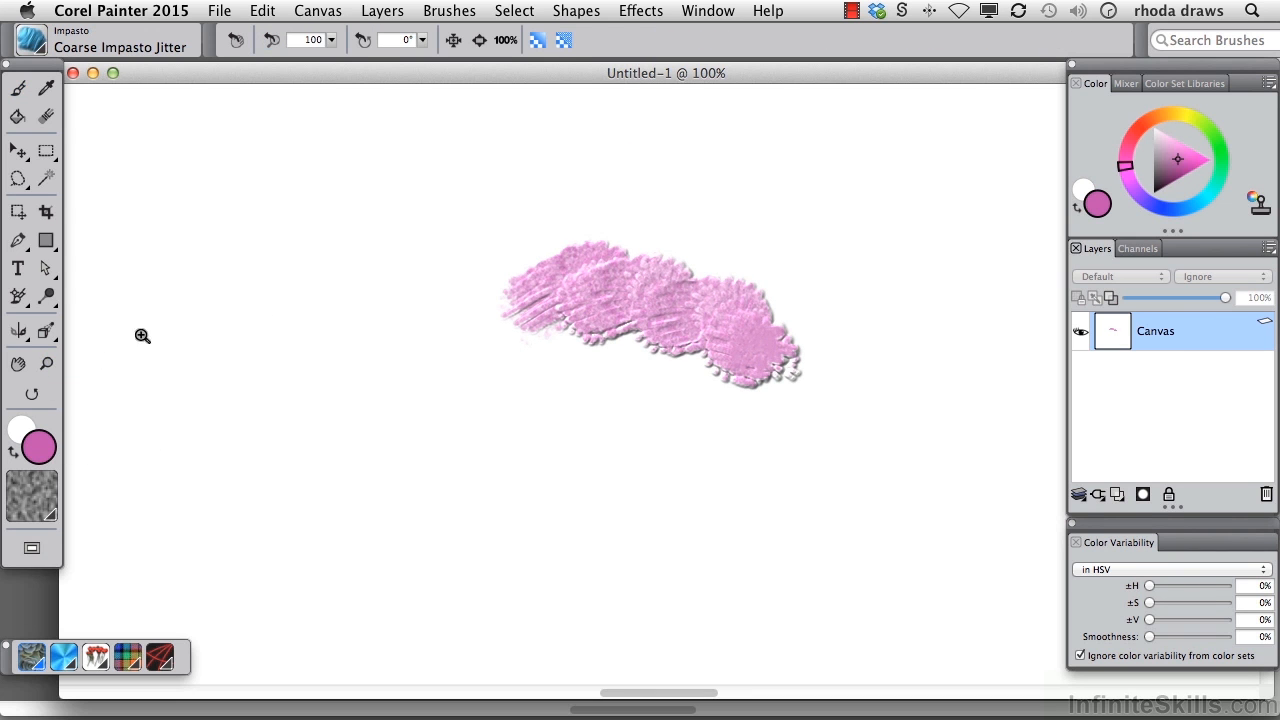
{"action": "left_click", "coordinate": [38, 46]}
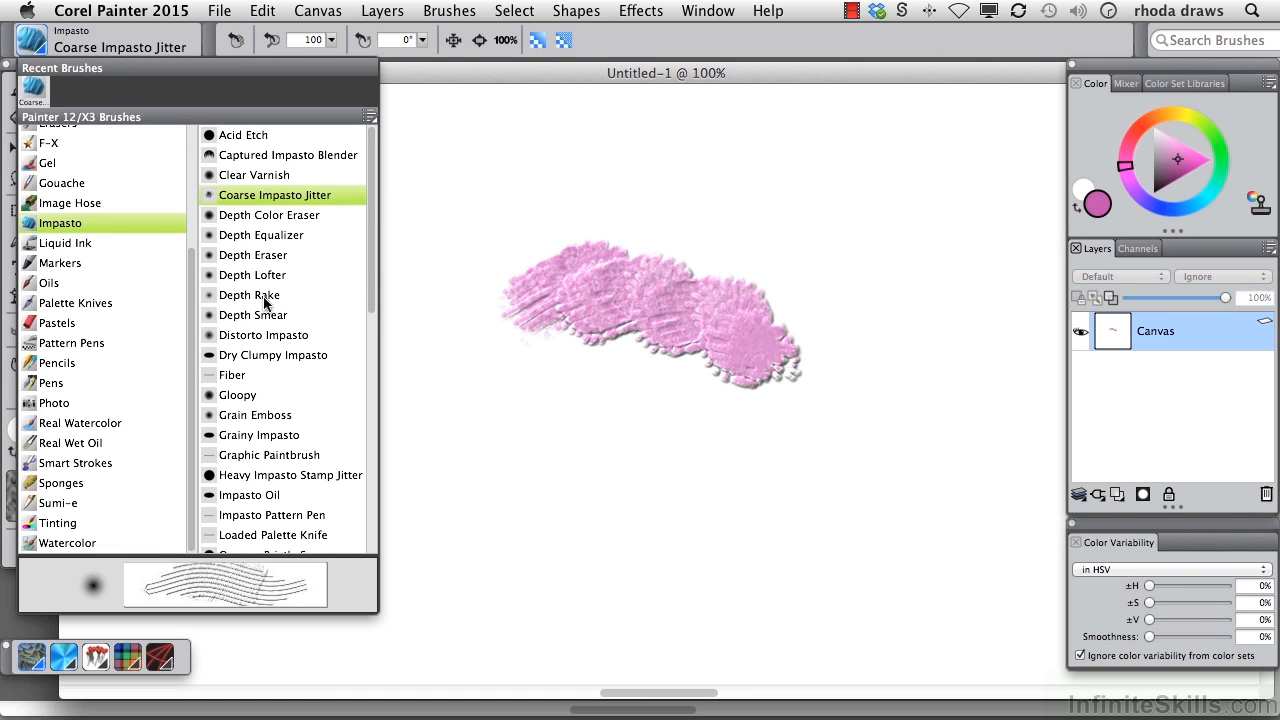
{"action": "left_click", "coordinate": [268, 358]}
{"action": "left_click", "coordinate": [1189, 207]}
{"action": "mouse_move", "coordinate": [405, 217]}
{"action": "left_mouse_down"}
{"action": "mouse_move", "coordinate": [527, 235]}
{"action": "mouse_move", "coordinate": [614, 363]}
{"action": "mouse_move", "coordinate": [835, 402]}
{"action": "left_mouse_up"}
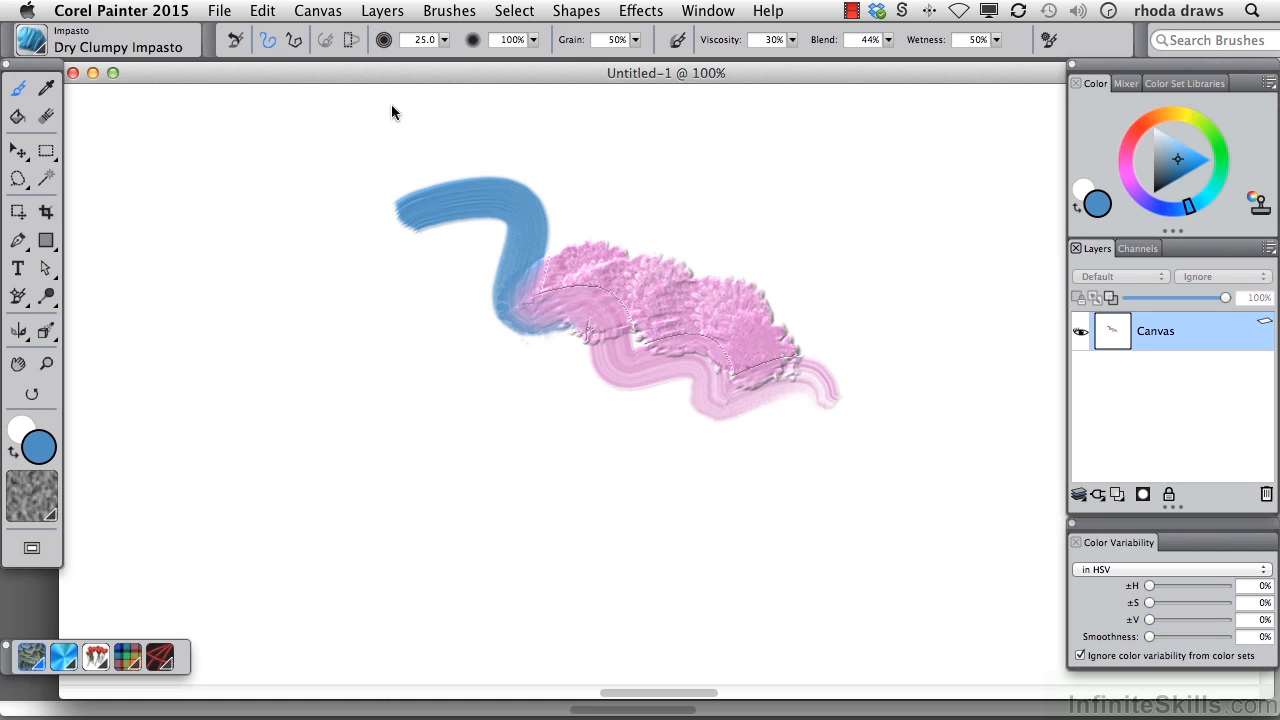
Hide the impasto depth effect on the painted strokes and show it again.
{"action": "left_click", "coordinate": [316, 10]}
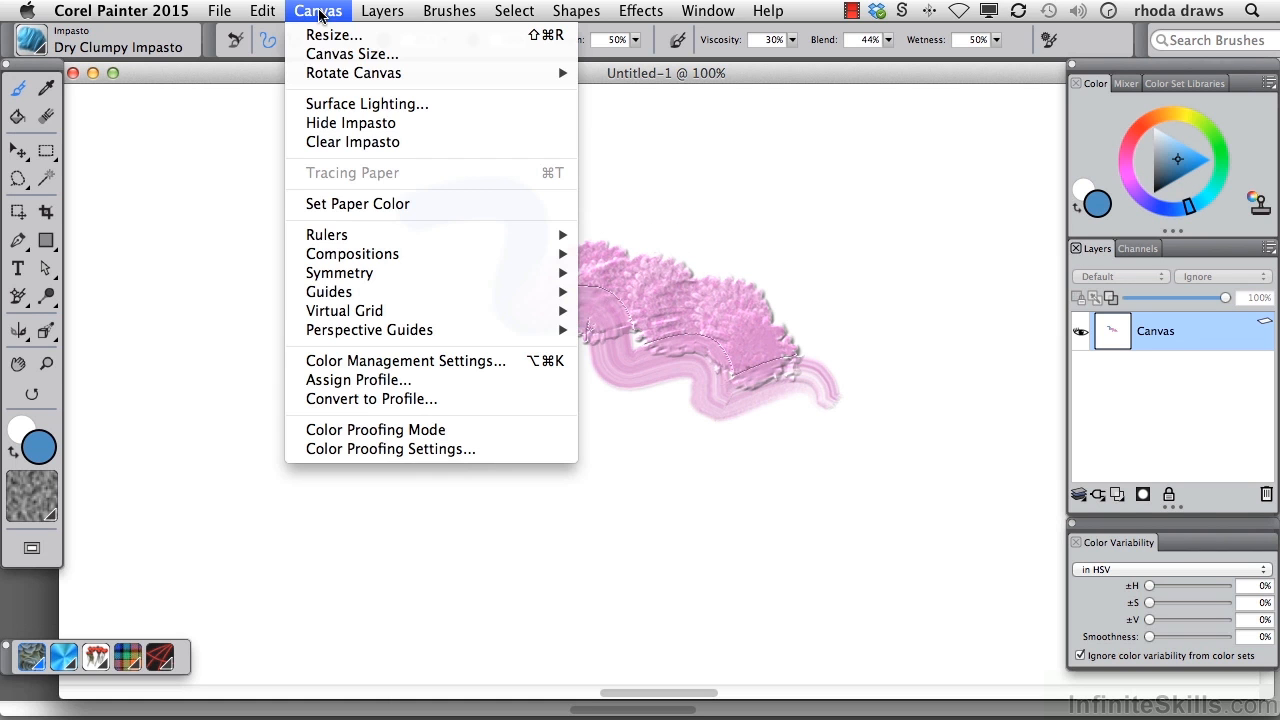
{"action": "left_click", "coordinate": [333, 124]}
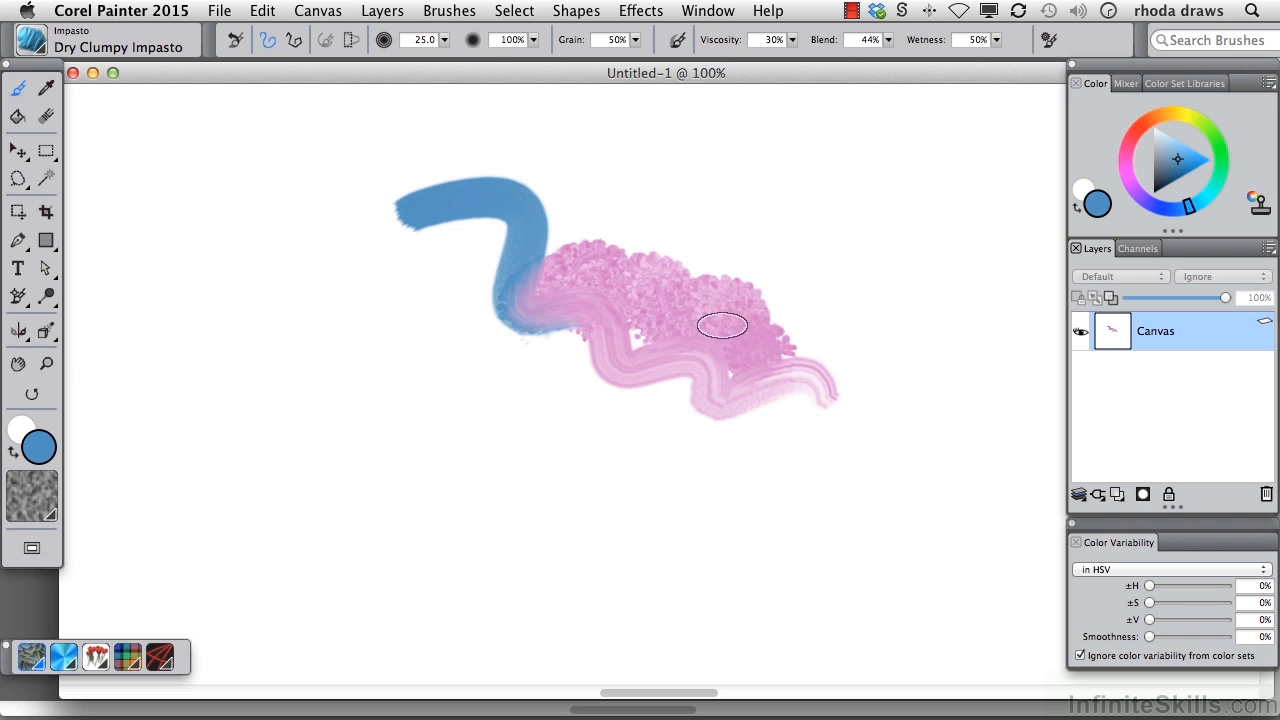
{"action": "left_click", "coordinate": [316, 10]}
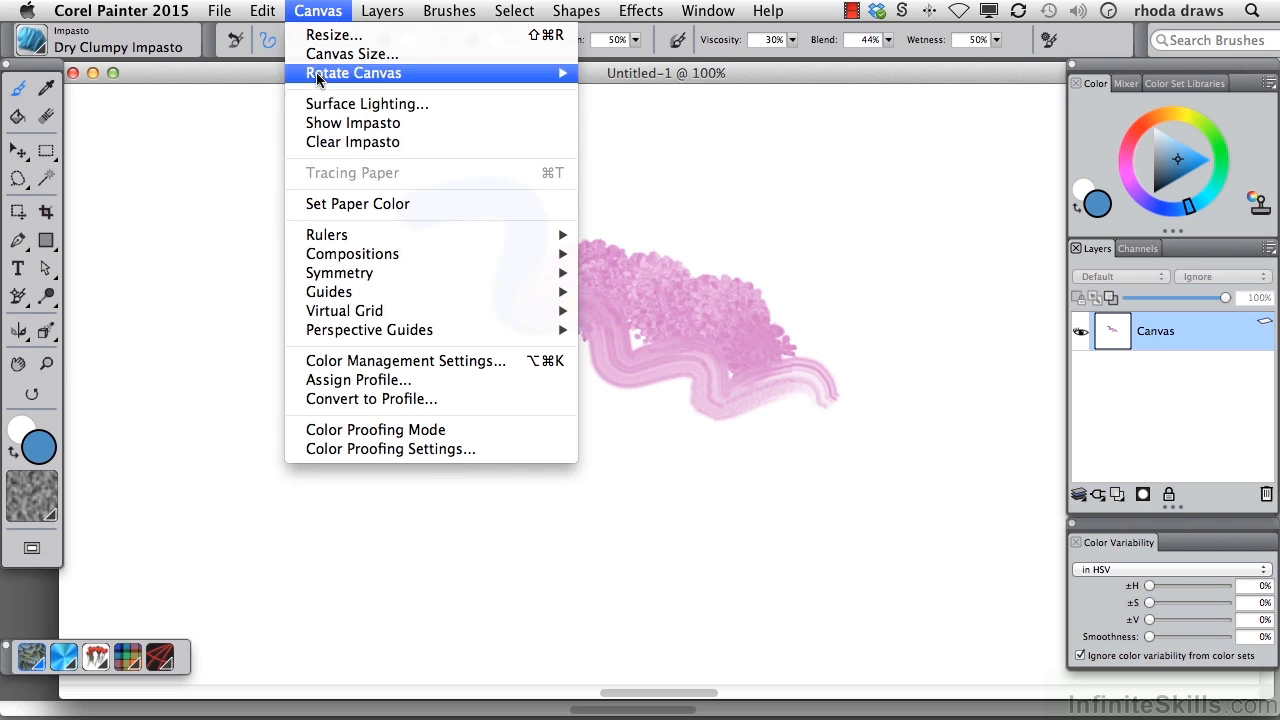
{"action": "left_click", "coordinate": [322, 123]}
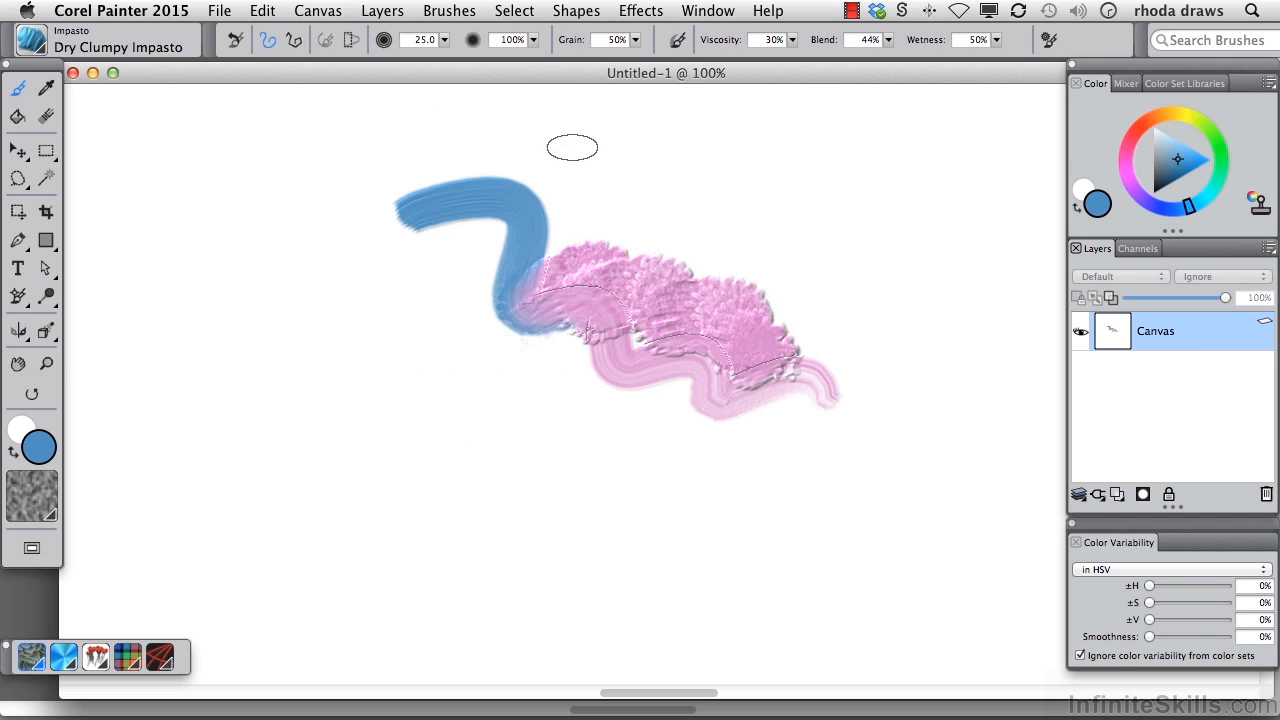
Clear the impasto depth from the canvas.
{"action": "left_click", "coordinate": [318, 11]}
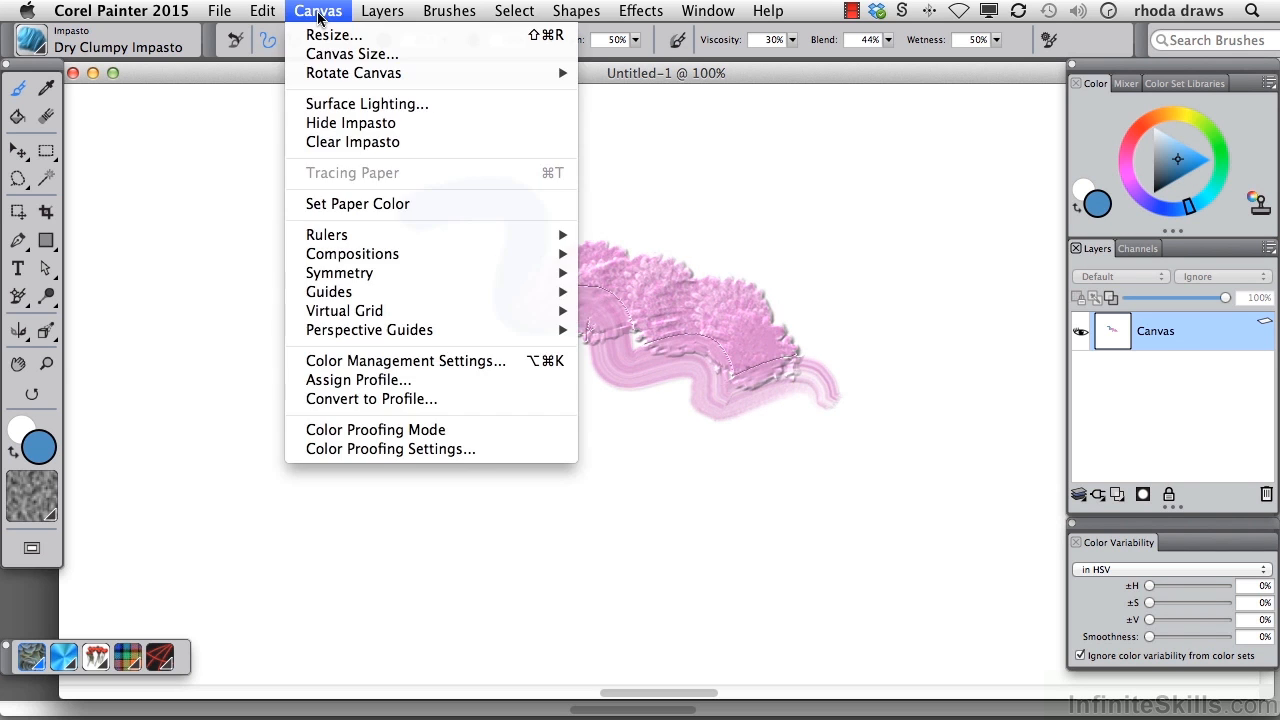
{"action": "left_click", "coordinate": [312, 143]}
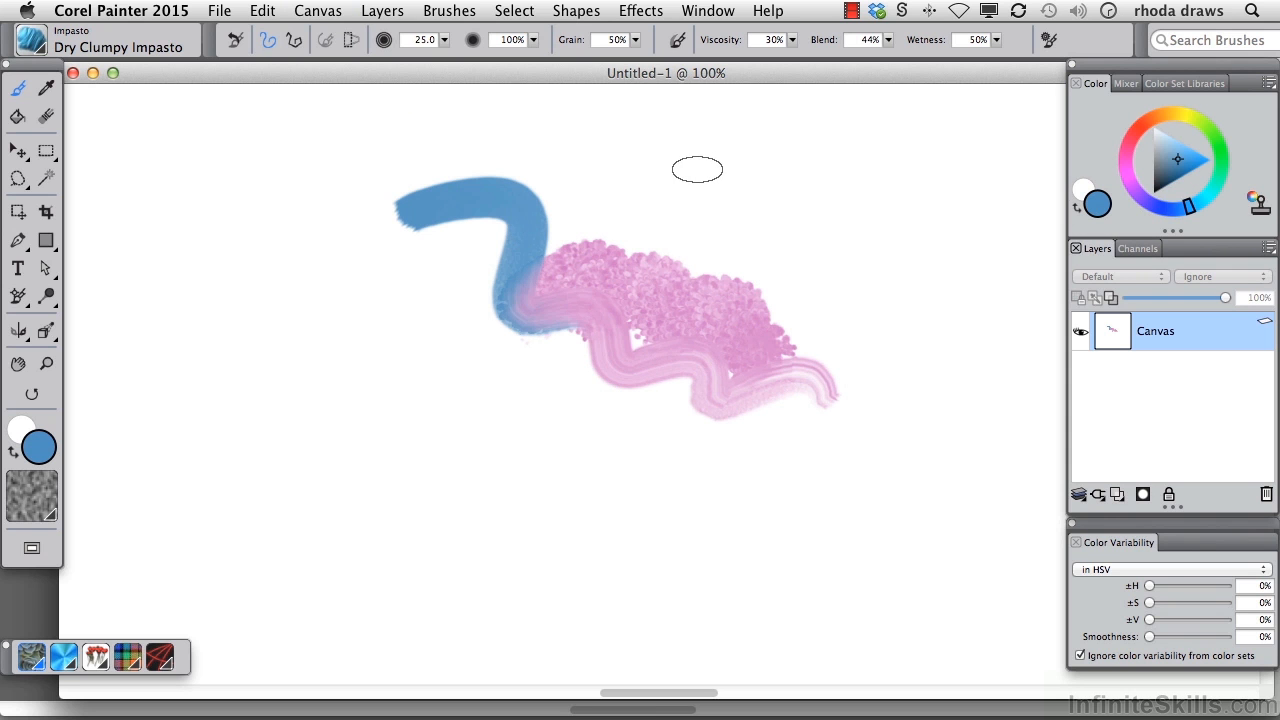
Choose a light orange as the main color and set it as the paper color.
{"action": "left_click", "coordinate": [296, 11]}
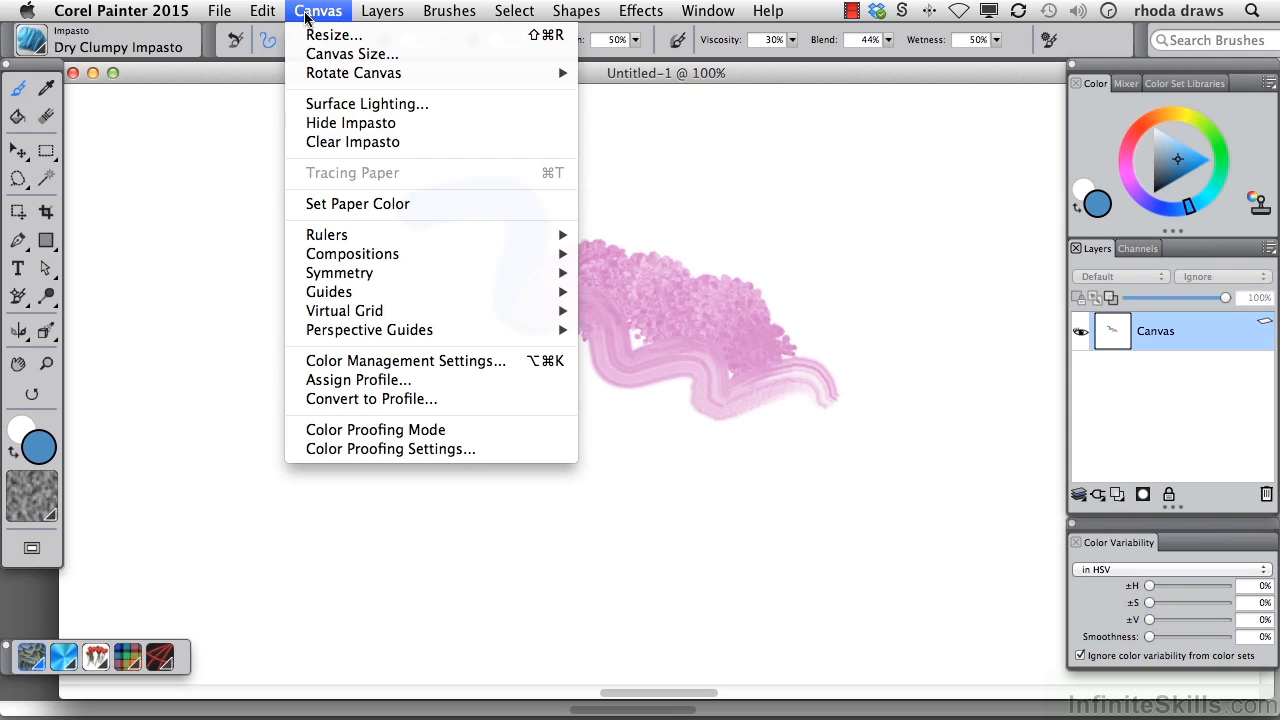
{"action": "left_click", "coordinate": [336, 204]}
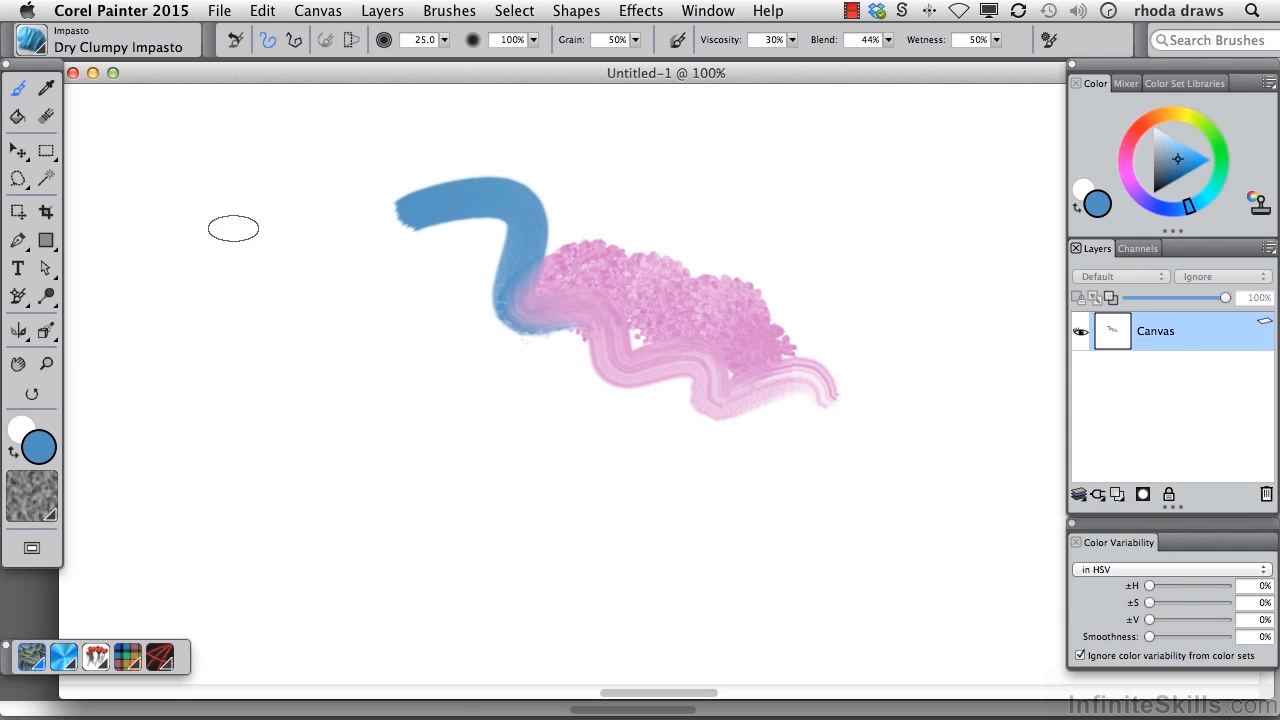
{"action": "left_click", "coordinate": [1176, 115]}
{"action": "left_click", "coordinate": [1175, 147]}
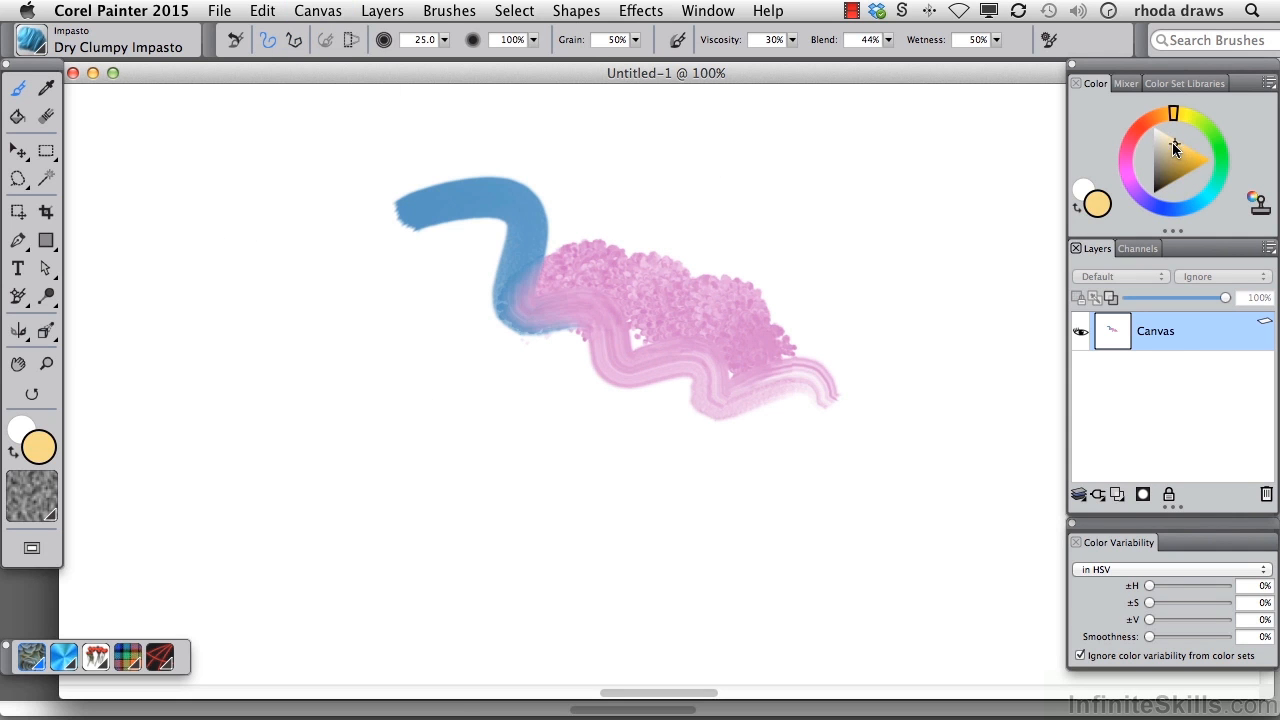
{"action": "left_click", "coordinate": [1163, 116]}
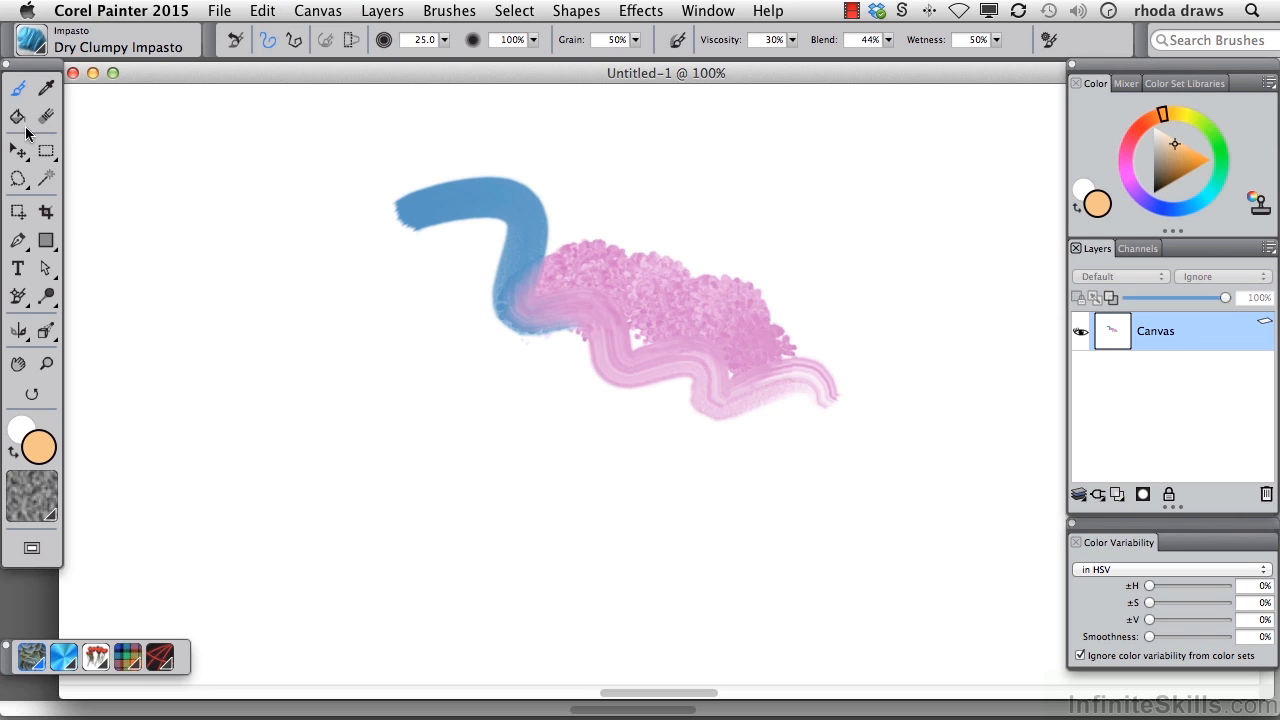
{"action": "left_click", "coordinate": [318, 10]}
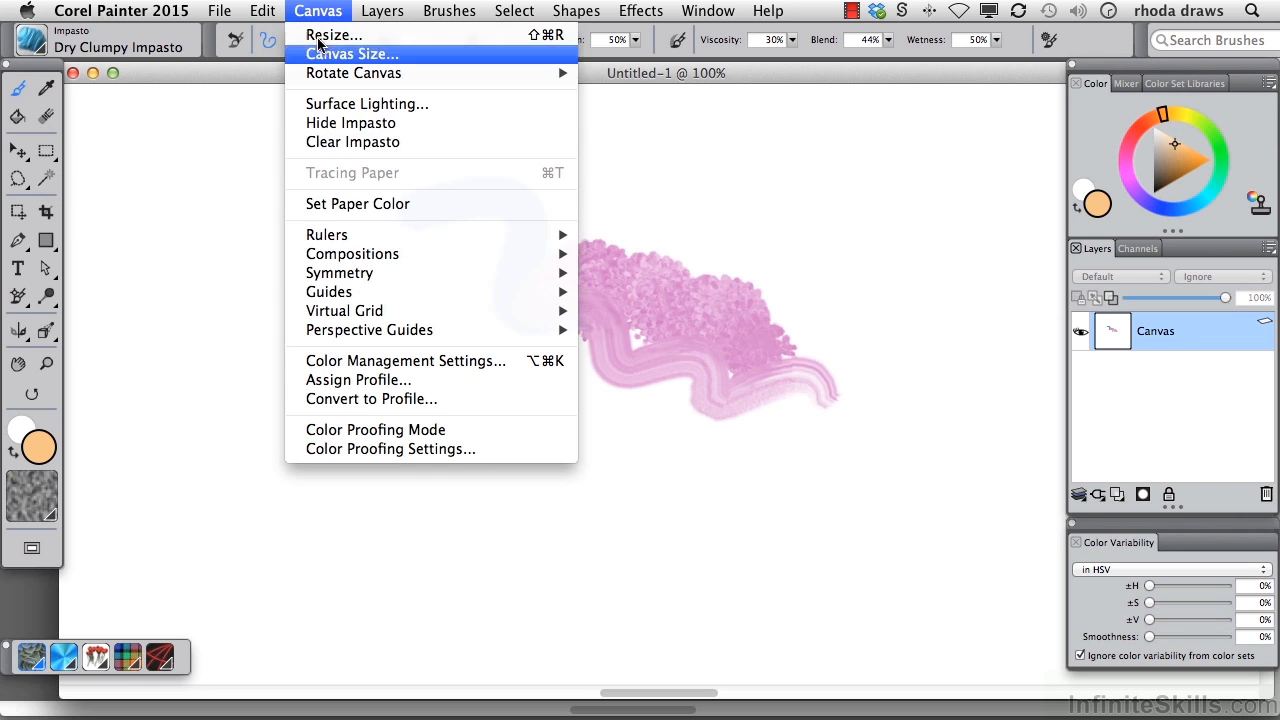
{"action": "left_click", "coordinate": [342, 204]}
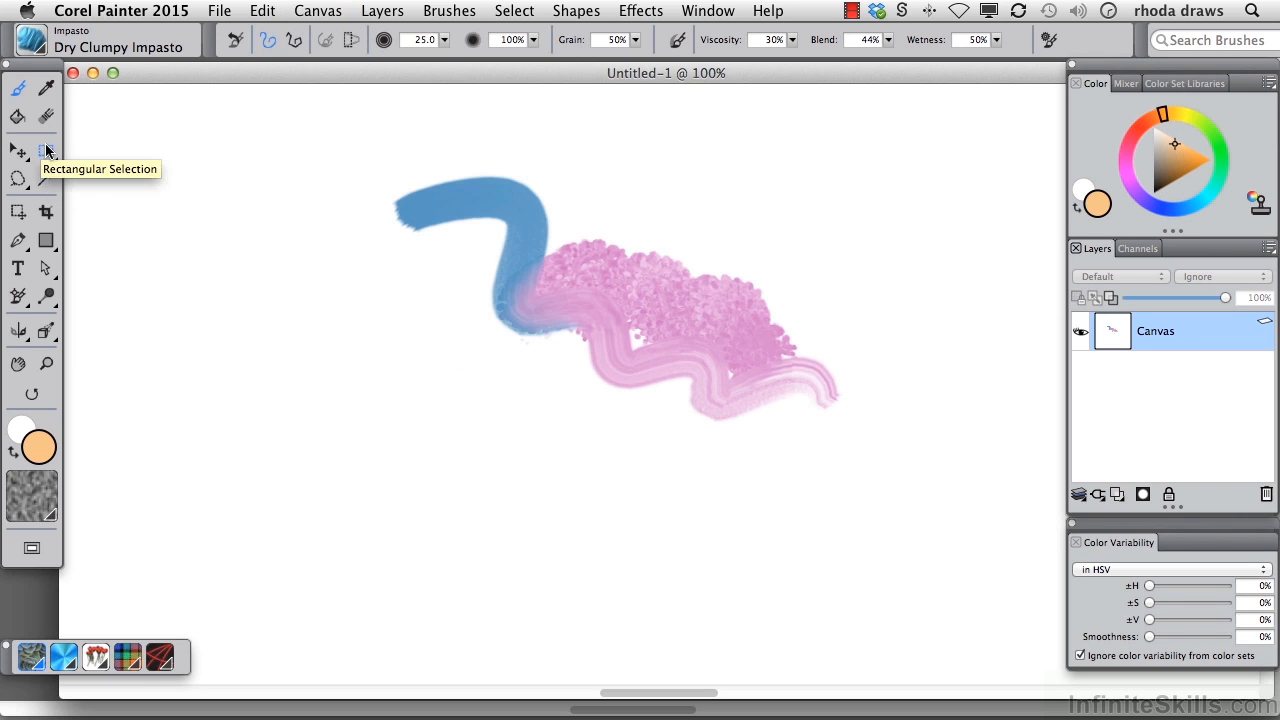
Erase in a zigzag across the painted strokes, and clear the whole canvas to the light orange paper color.
{"action": "left_click", "coordinate": [45, 119]}
{"action": "mouse_move", "coordinate": [434, 323]}
{"action": "left_mouse_down"}
{"action": "mouse_move", "coordinate": [511, 374]}
{"action": "mouse_move", "coordinate": [569, 373]}
{"action": "mouse_move", "coordinate": [637, 400]}
{"action": "mouse_move", "coordinate": [915, 362]}
{"action": "left_mouse_up"}
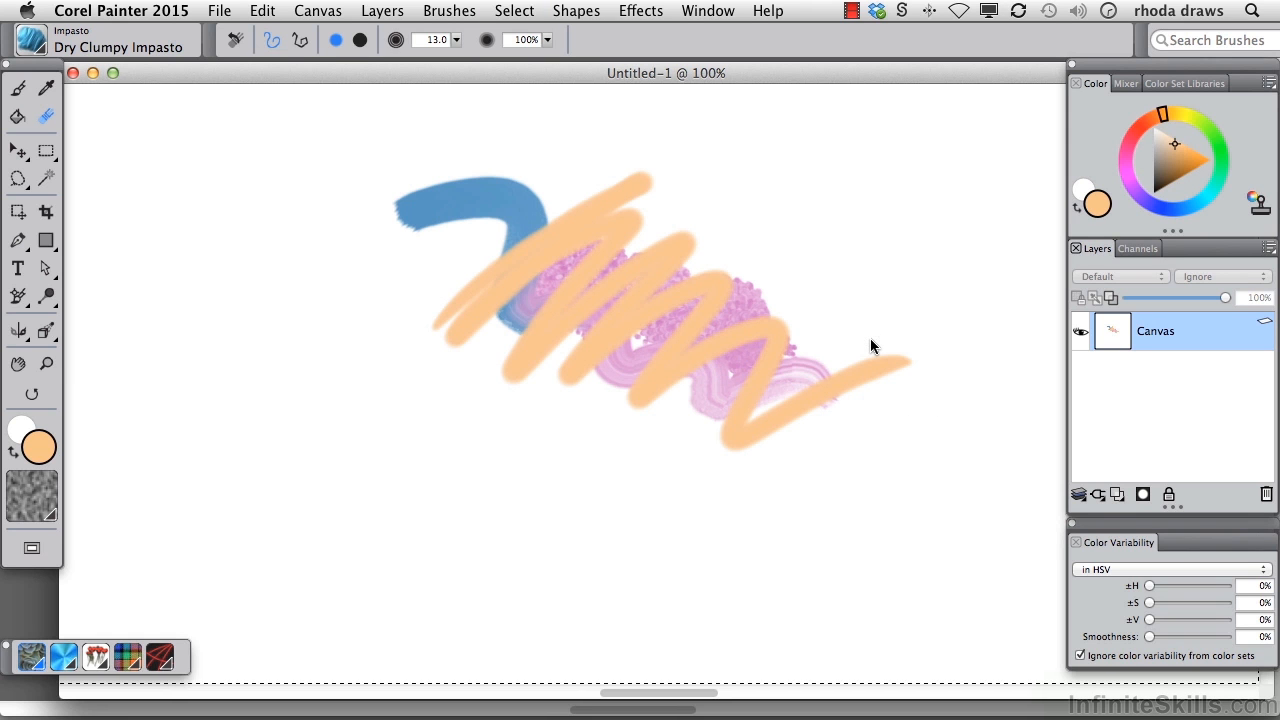
{"action": "key", "text": "alt+BackSpace"}
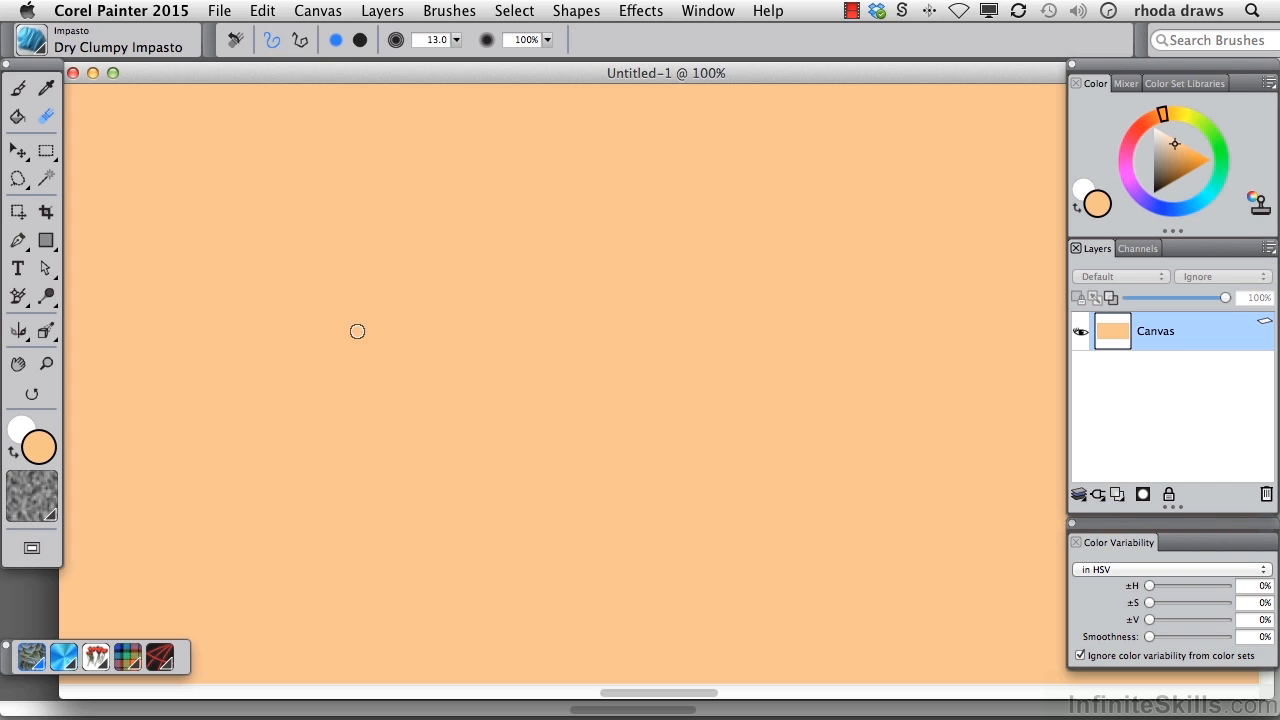
Show the rulers and move the Untitled-1 window away from the toolbox so the vertical ruler is uncovered.
{"action": "left_click", "coordinate": [313, 12]}
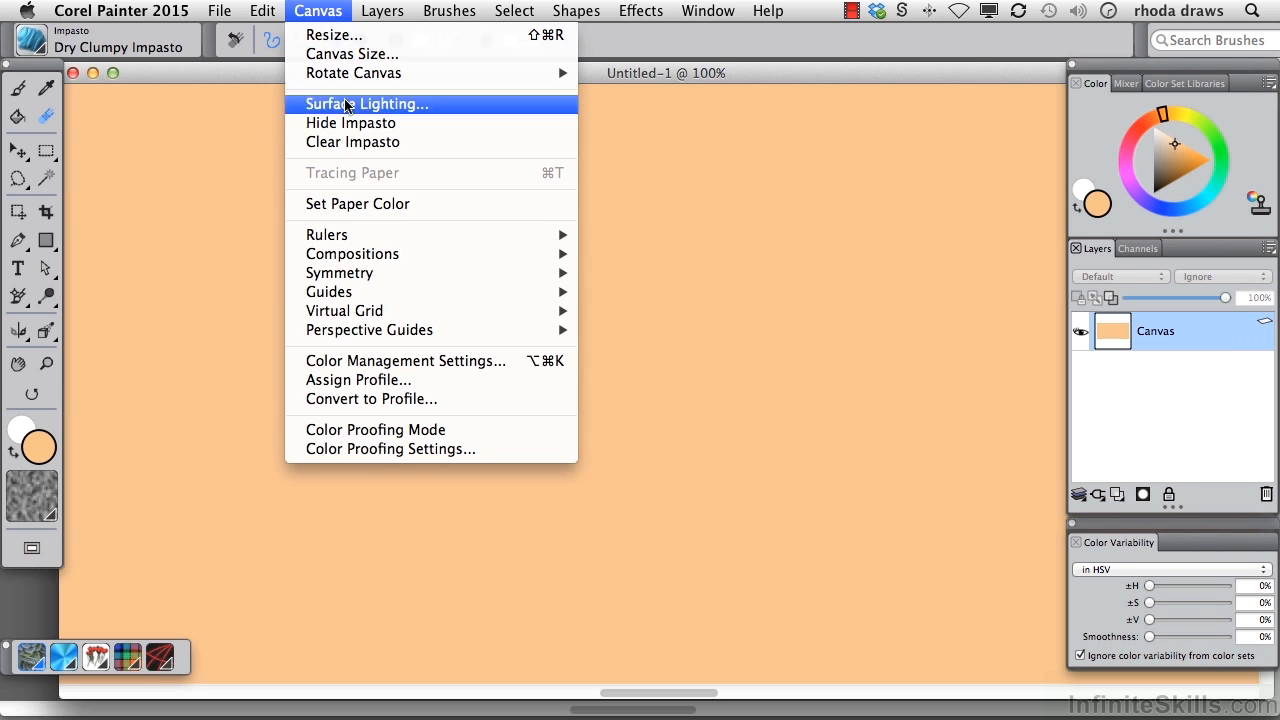
{"action": "mouse_move", "coordinate": [348, 240]}
{"action": "left_click", "coordinate": [612, 236]}
{"action": "left_click_drag", "start_coordinate": [460, 77], "coordinate": [528, 75]}
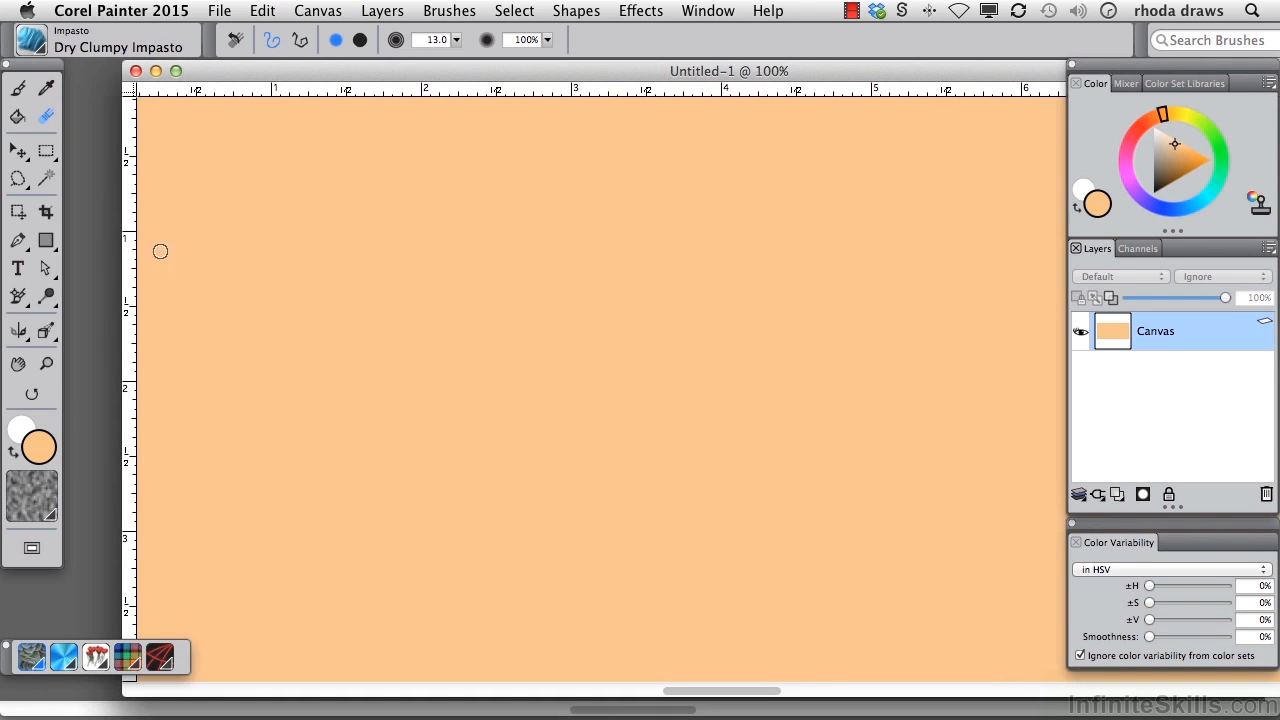
Open the ruler options, look through the available ruler units, and cancel without changing them.
{"action": "left_click", "coordinate": [320, 12]}
{"action": "mouse_move", "coordinate": [381, 254]}
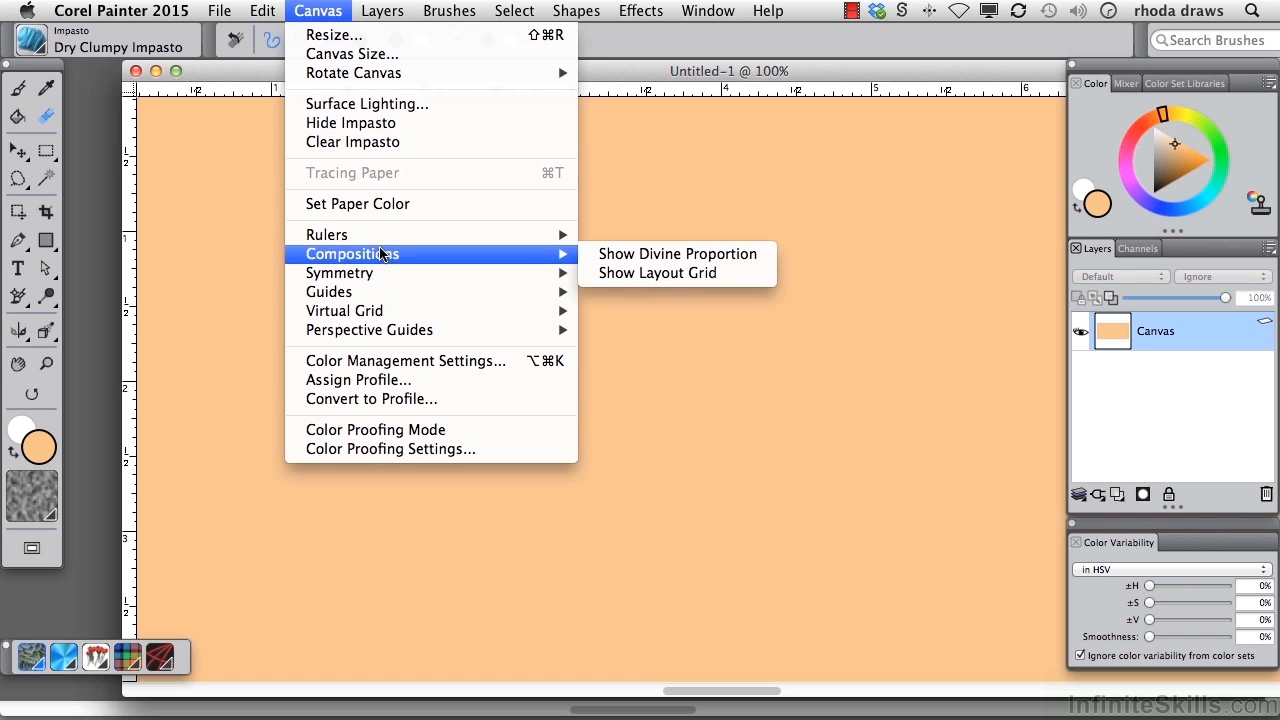
{"action": "left_click", "coordinate": [672, 274]}
{"action": "left_click", "coordinate": [737, 407]}
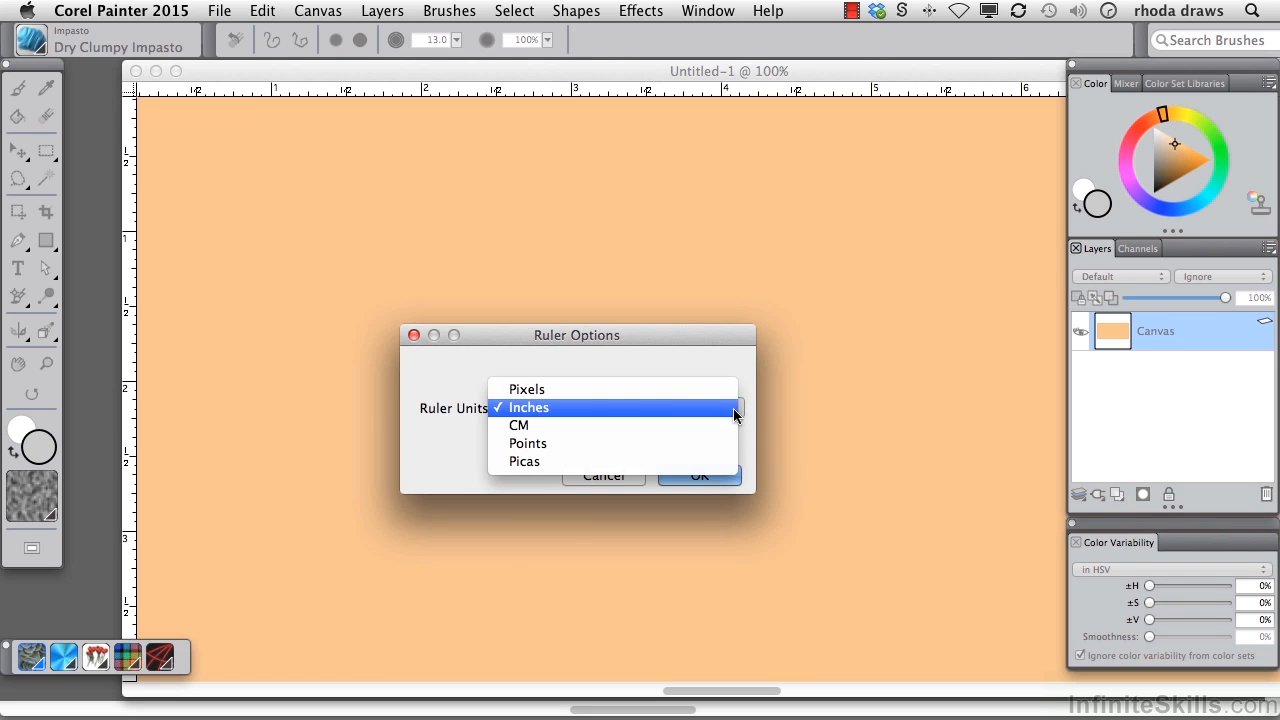
{"action": "left_click", "coordinate": [821, 408]}
{"action": "left_click", "coordinate": [605, 475]}
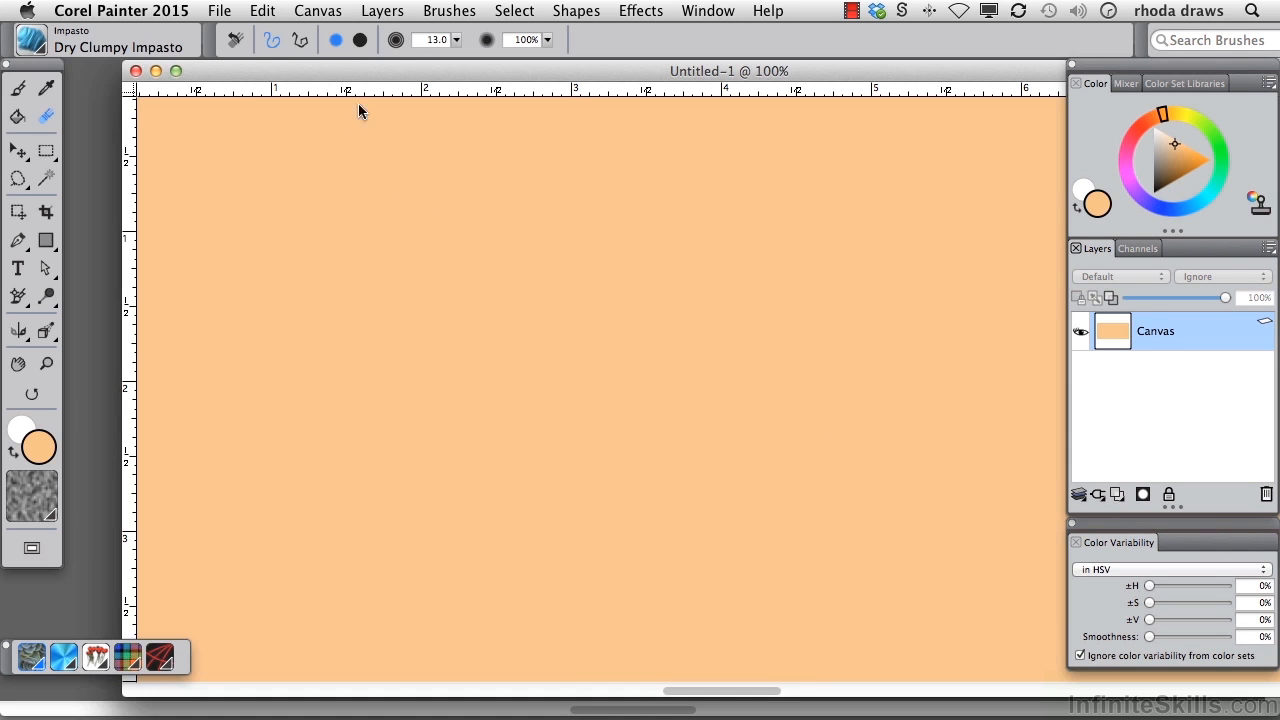
Show the Divine Proportion guide on the canvas and open its settings.
{"action": "left_click", "coordinate": [318, 12]}
{"action": "mouse_move", "coordinate": [318, 260]}
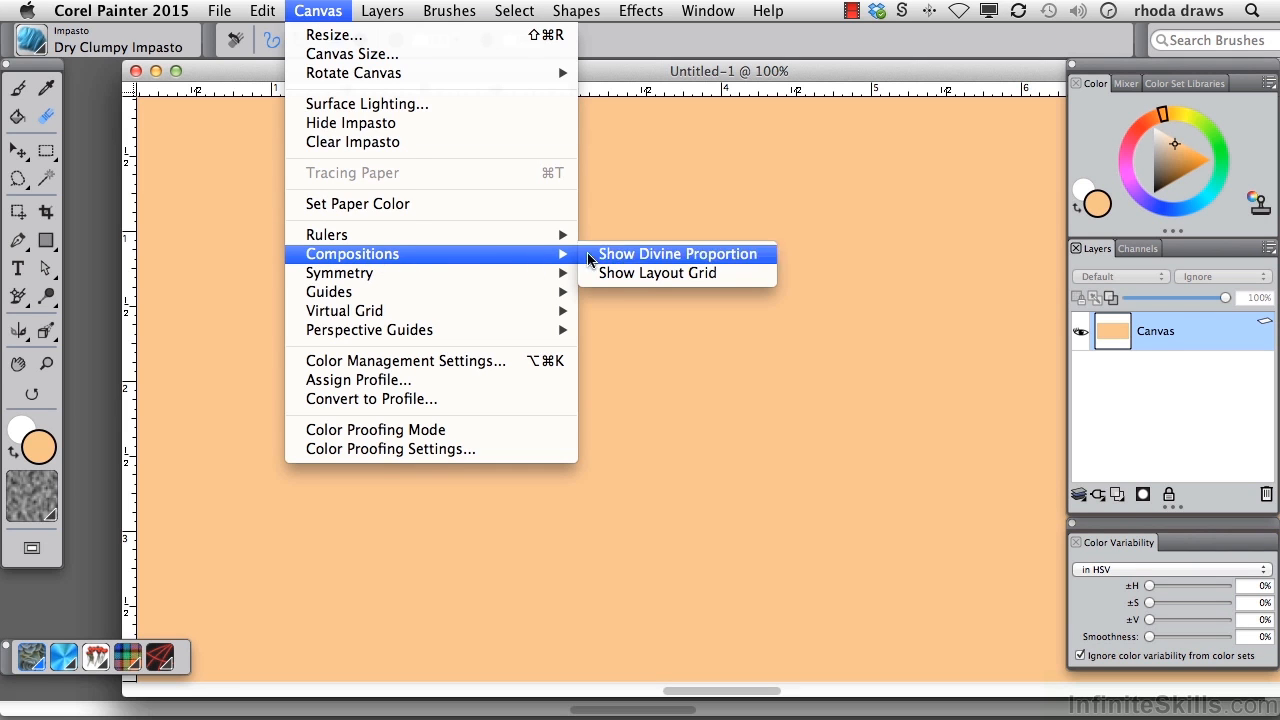
{"action": "left_click", "coordinate": [605, 256]}
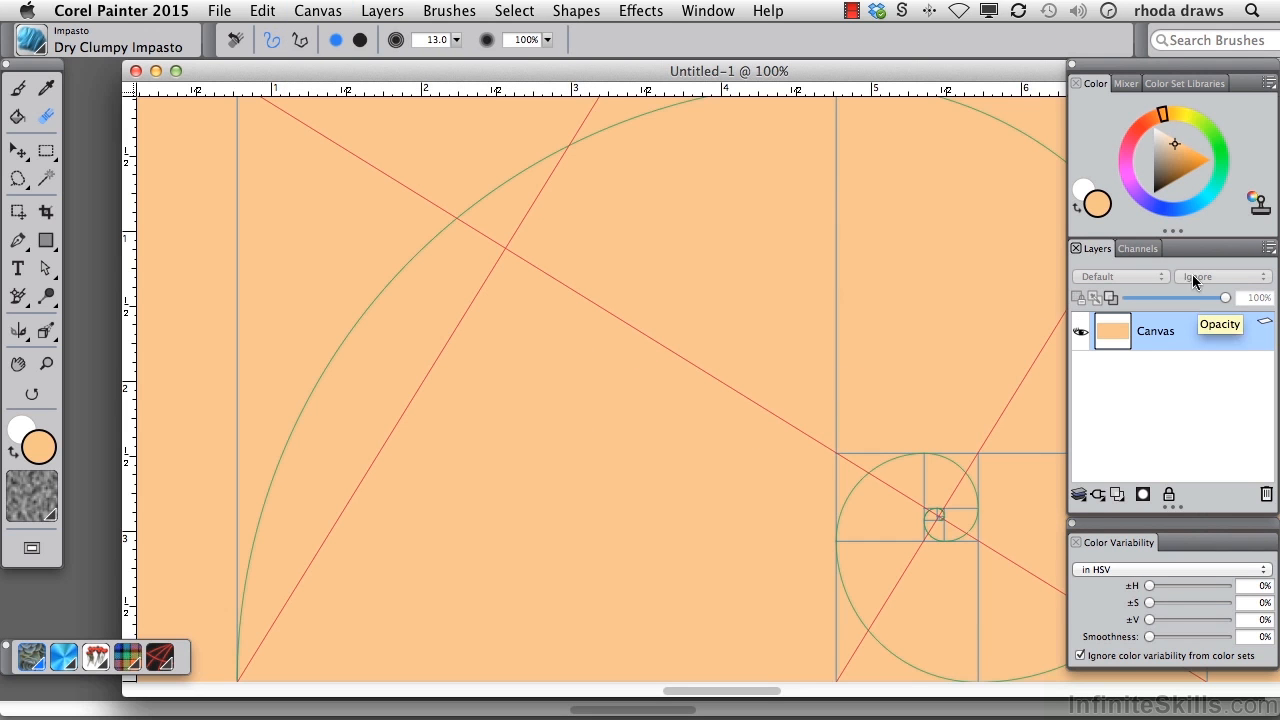
{"action": "left_click", "coordinate": [712, 12]}
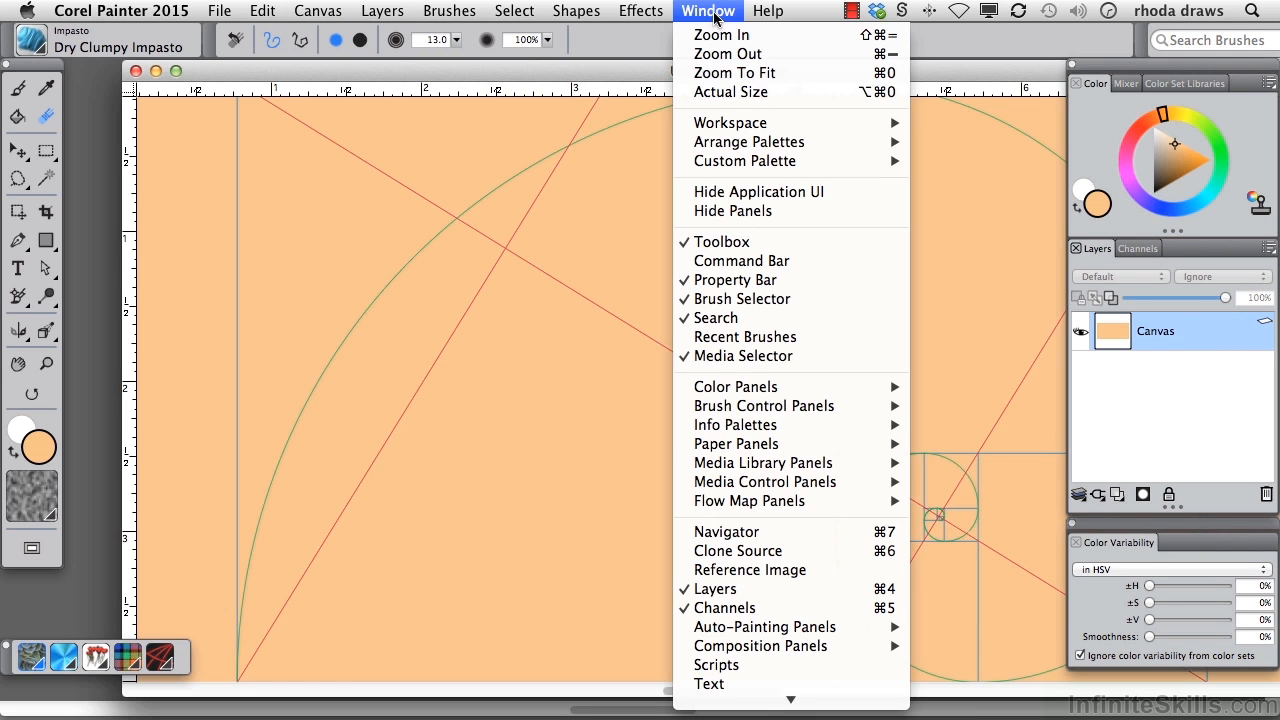
{"action": "mouse_move", "coordinate": [763, 652]}
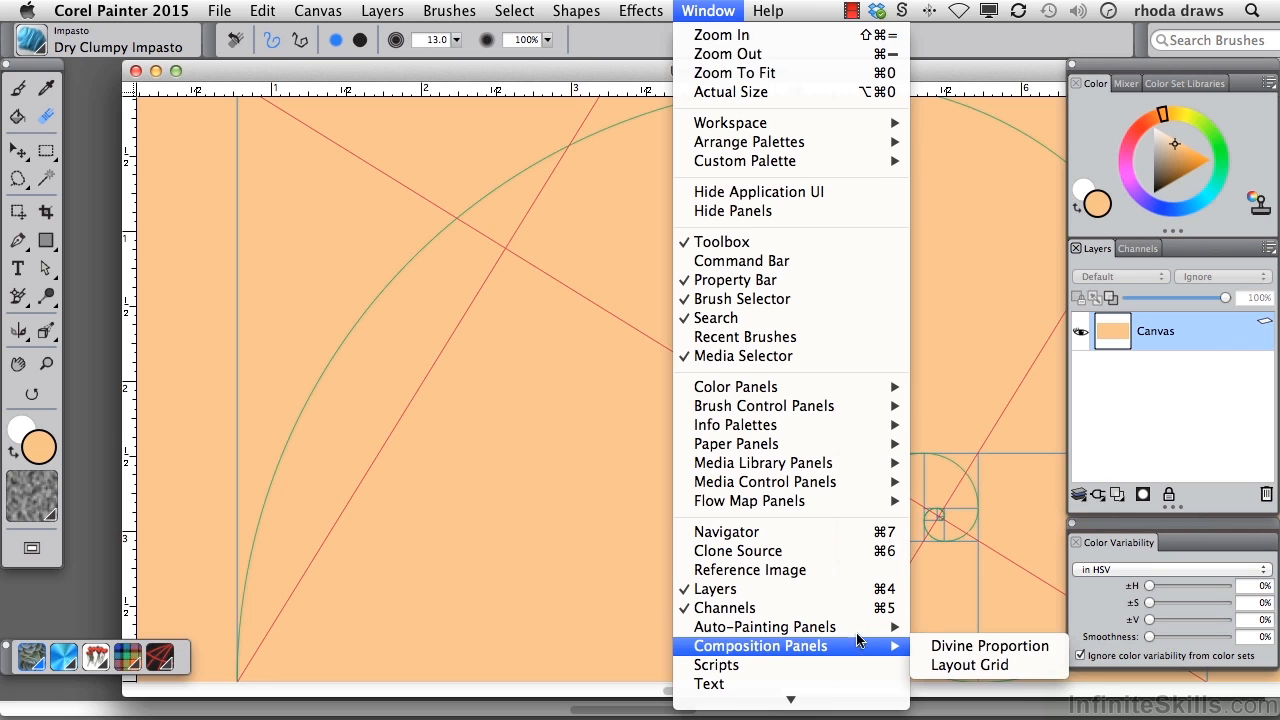
{"action": "left_click", "coordinate": [963, 648]}
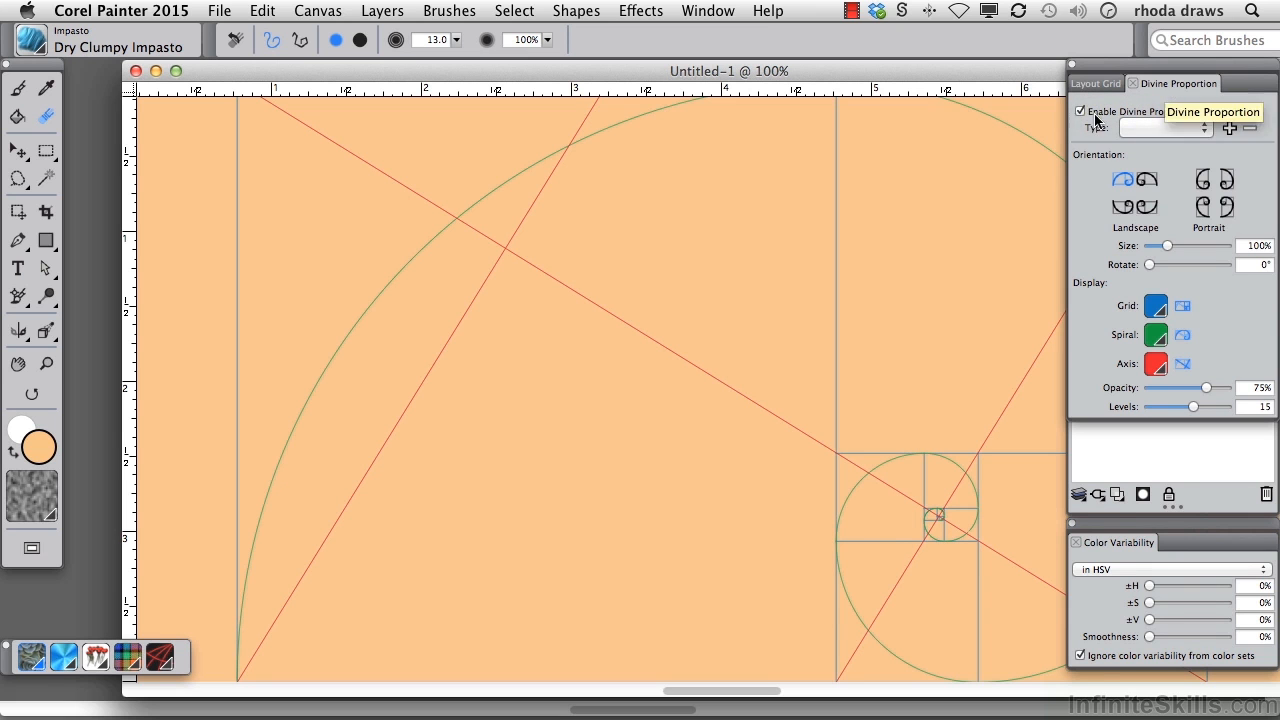
Switch the Divine Proportion guide to the first portrait orientation and reduce its size to 62%.
{"action": "left_click", "coordinate": [1080, 112]}
{"action": "left_click", "coordinate": [1147, 179]}
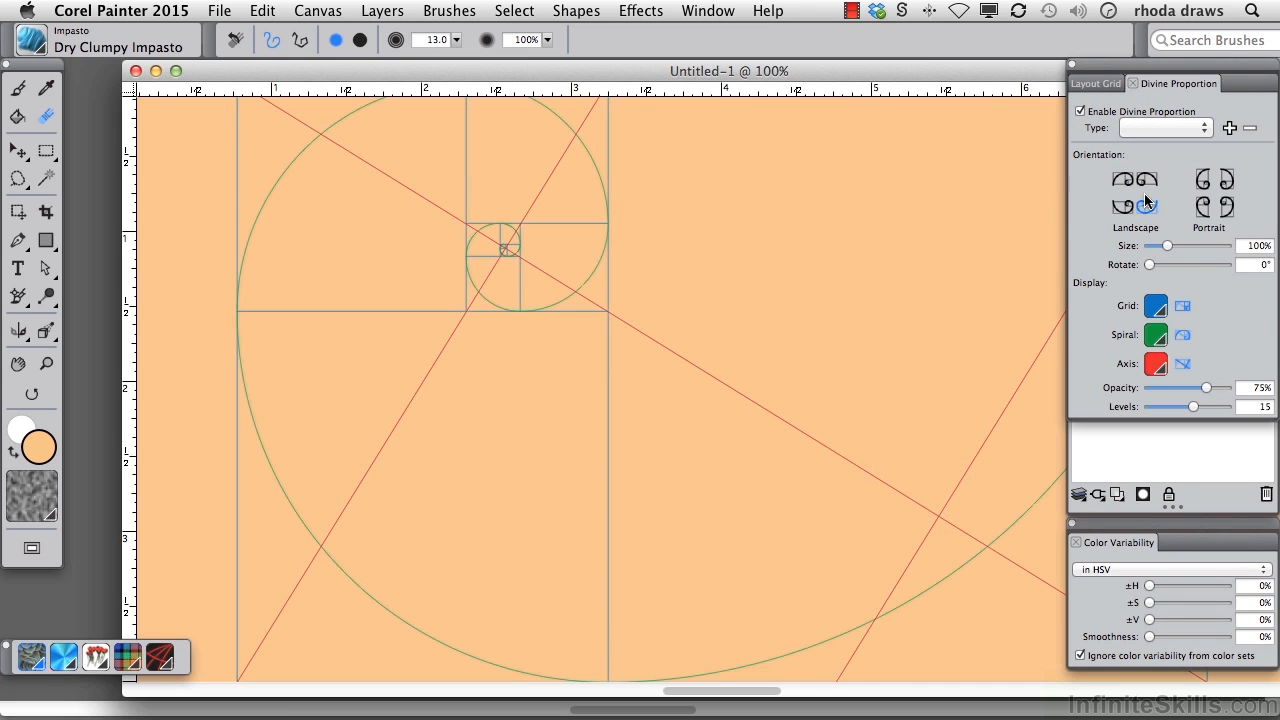
{"action": "left_click", "coordinate": [1201, 180]}
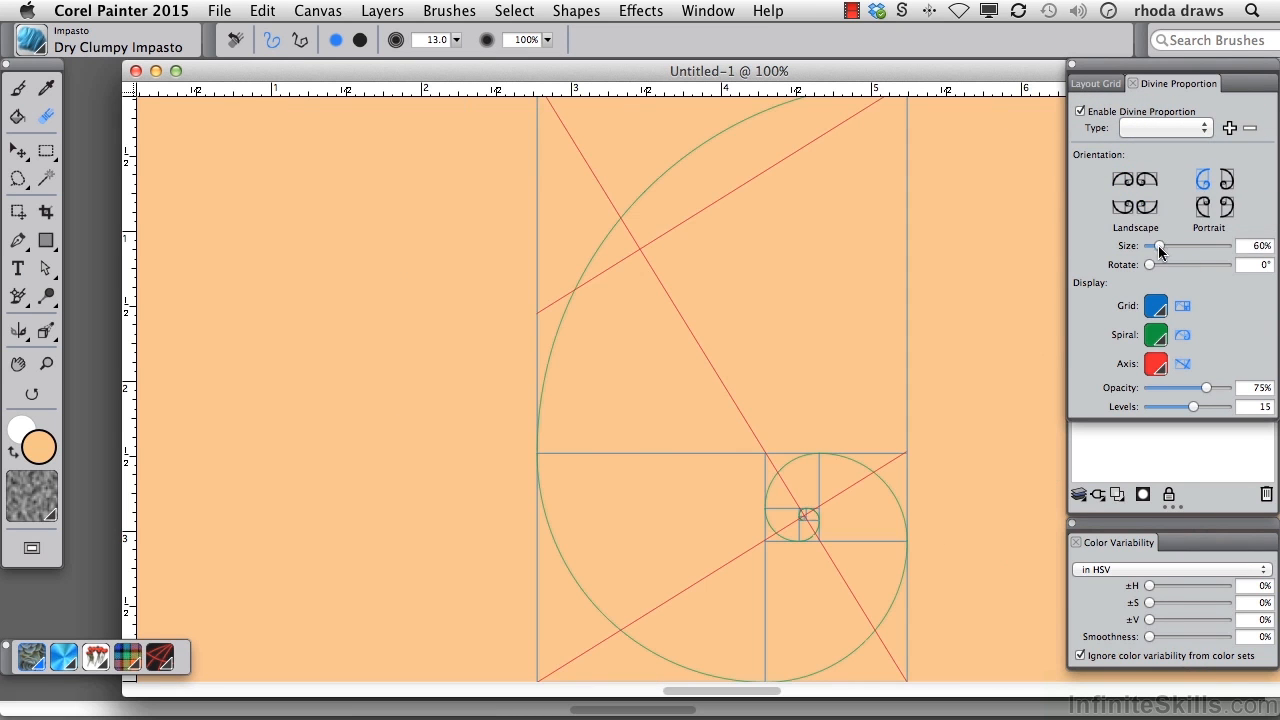
{"action": "left_click_drag", "start_coordinate": [1167, 245], "coordinate": [1159, 247]}
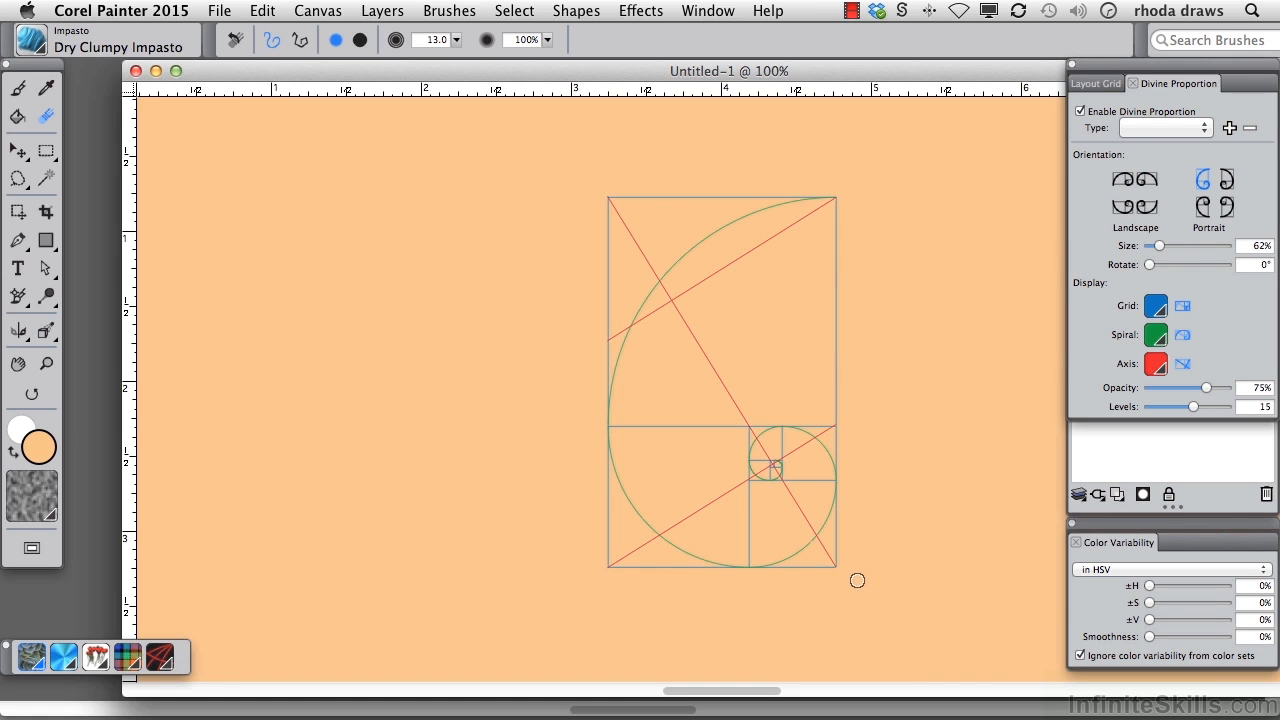
Disable the Divine Proportion guide and enable the layout grid with 23 vertical and 21 horizontal divisions.
{"action": "left_click", "coordinate": [1079, 111]}
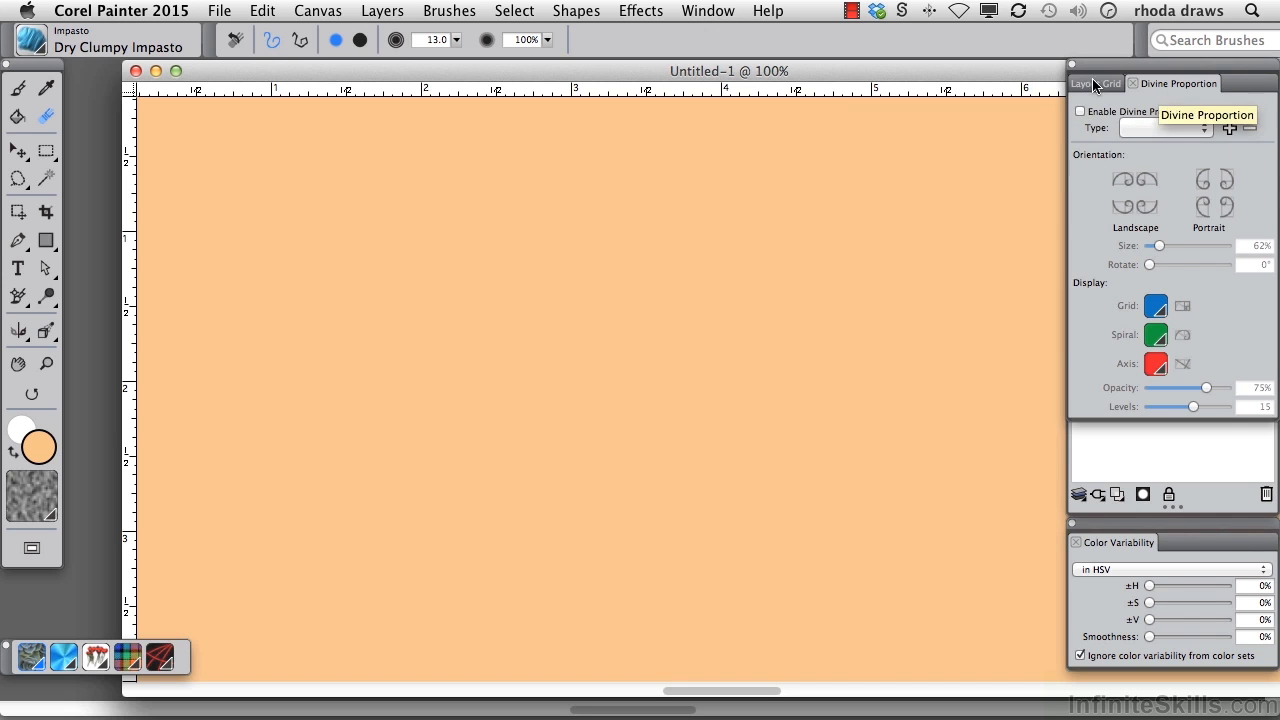
{"action": "left_click", "coordinate": [1096, 84]}
{"action": "left_click", "coordinate": [1081, 111]}
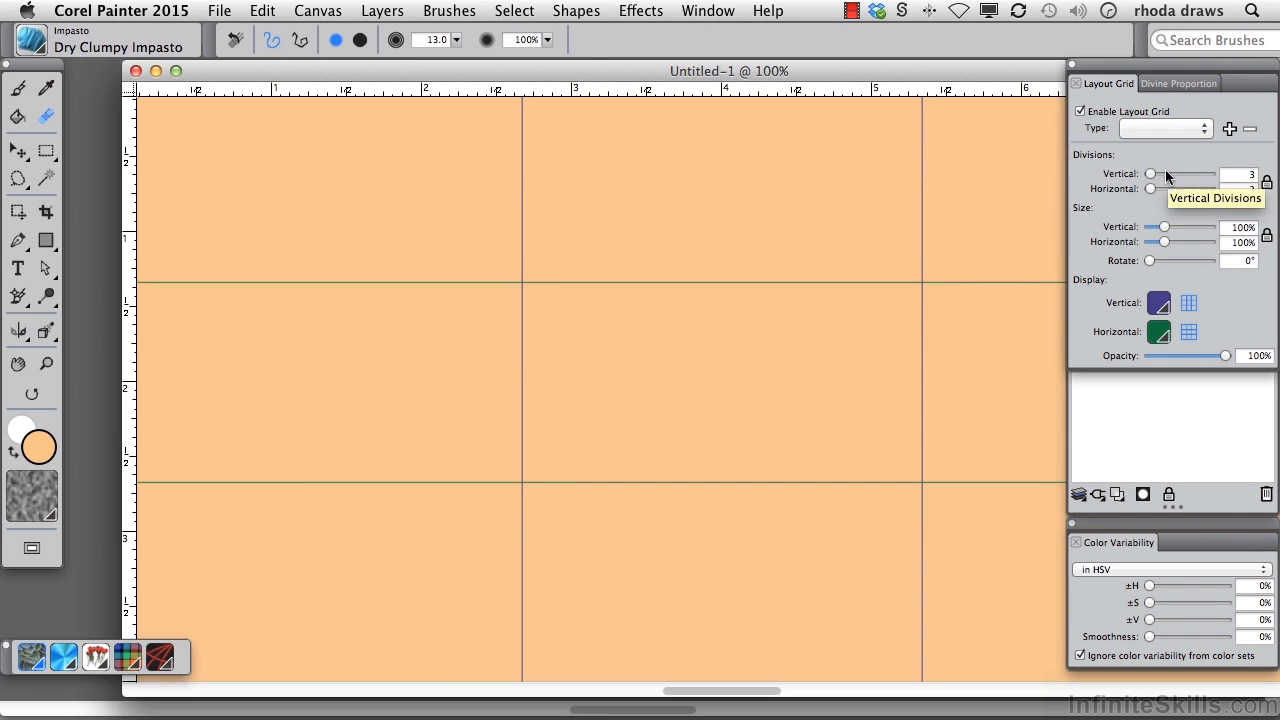
{"action": "left_click_drag", "start_coordinate": [1151, 173], "coordinate": [1160, 188]}
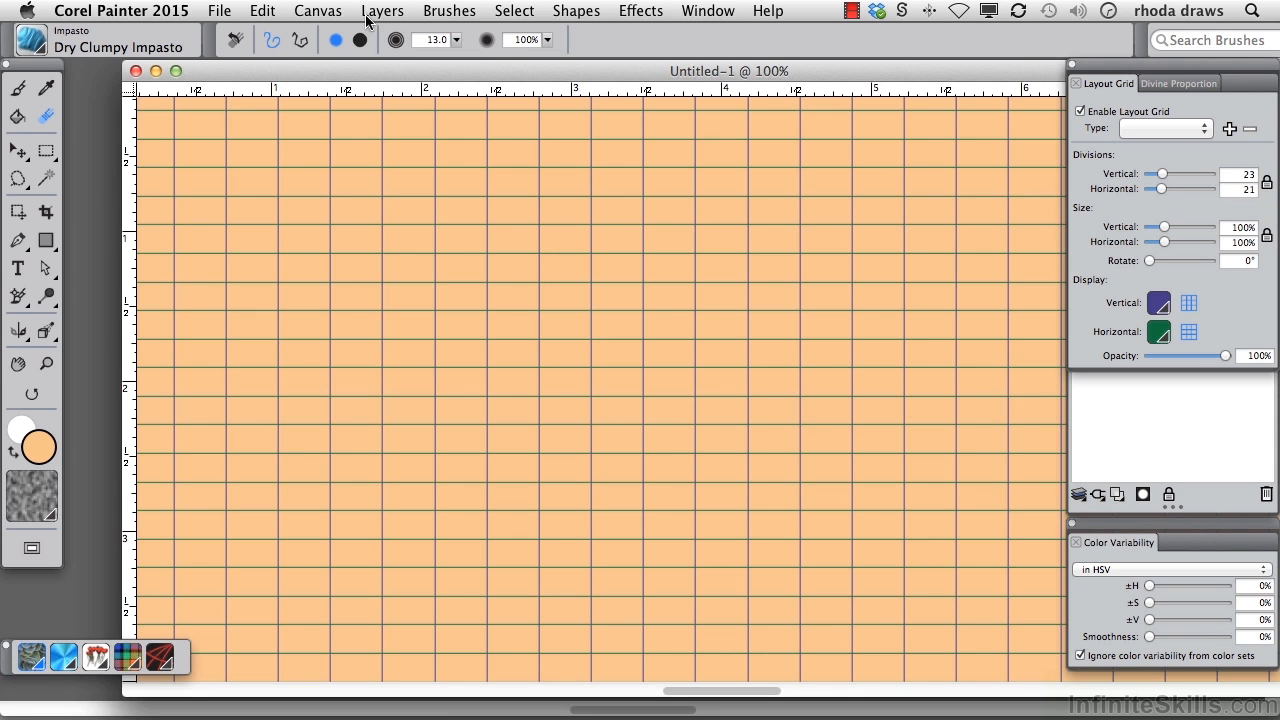
Enable the perspective guides and turn off the layout grid.
{"action": "left_click", "coordinate": [318, 11]}
{"action": "mouse_move", "coordinate": [386, 330]}
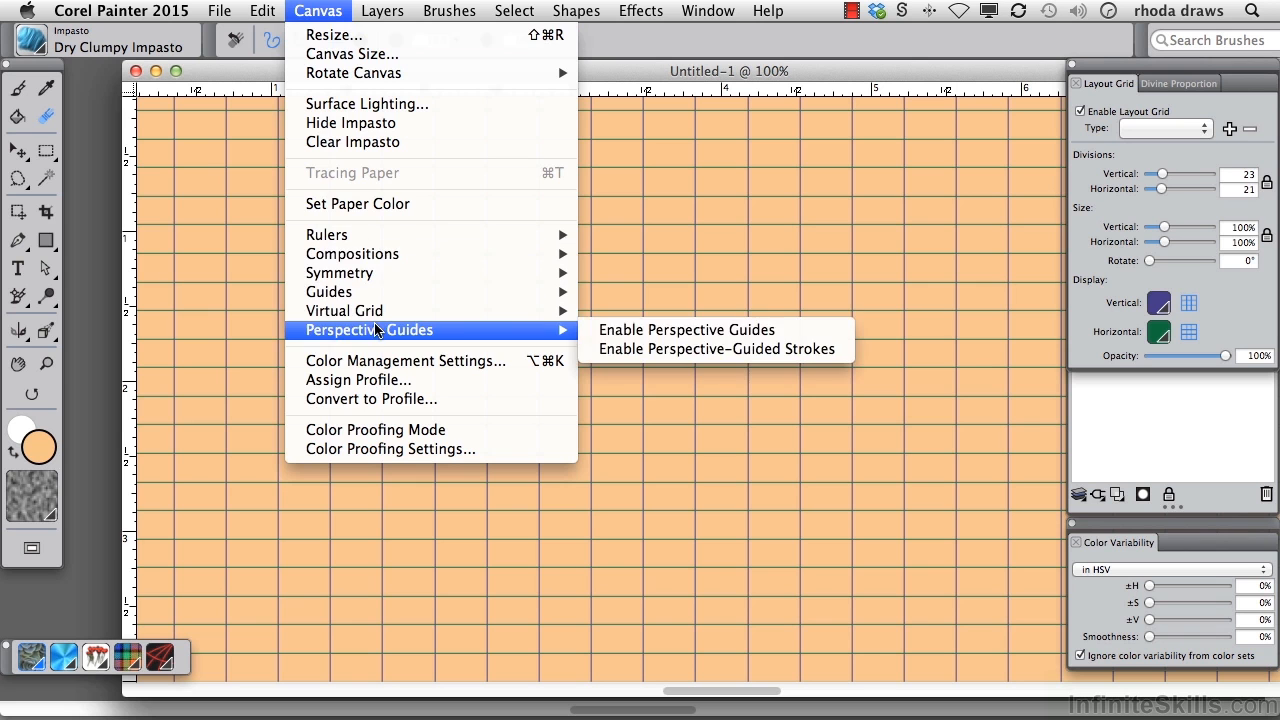
{"action": "left_click", "coordinate": [660, 331]}
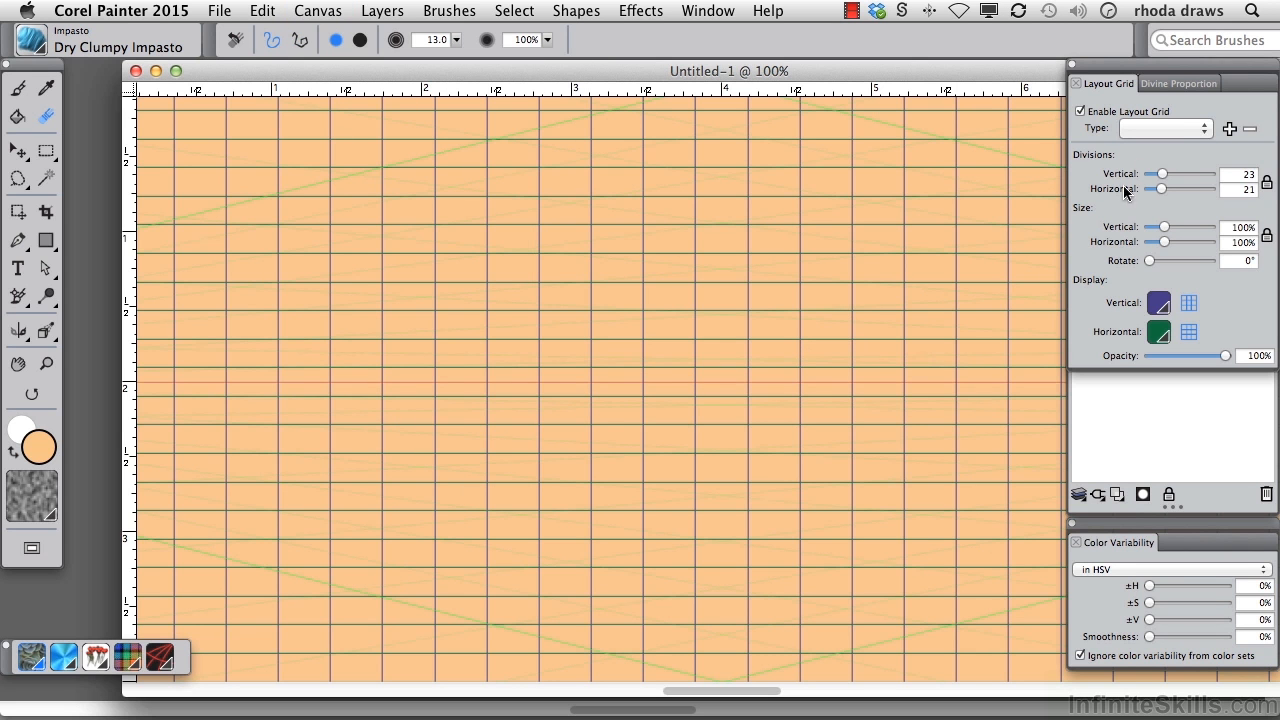
{"action": "left_click", "coordinate": [1080, 112]}
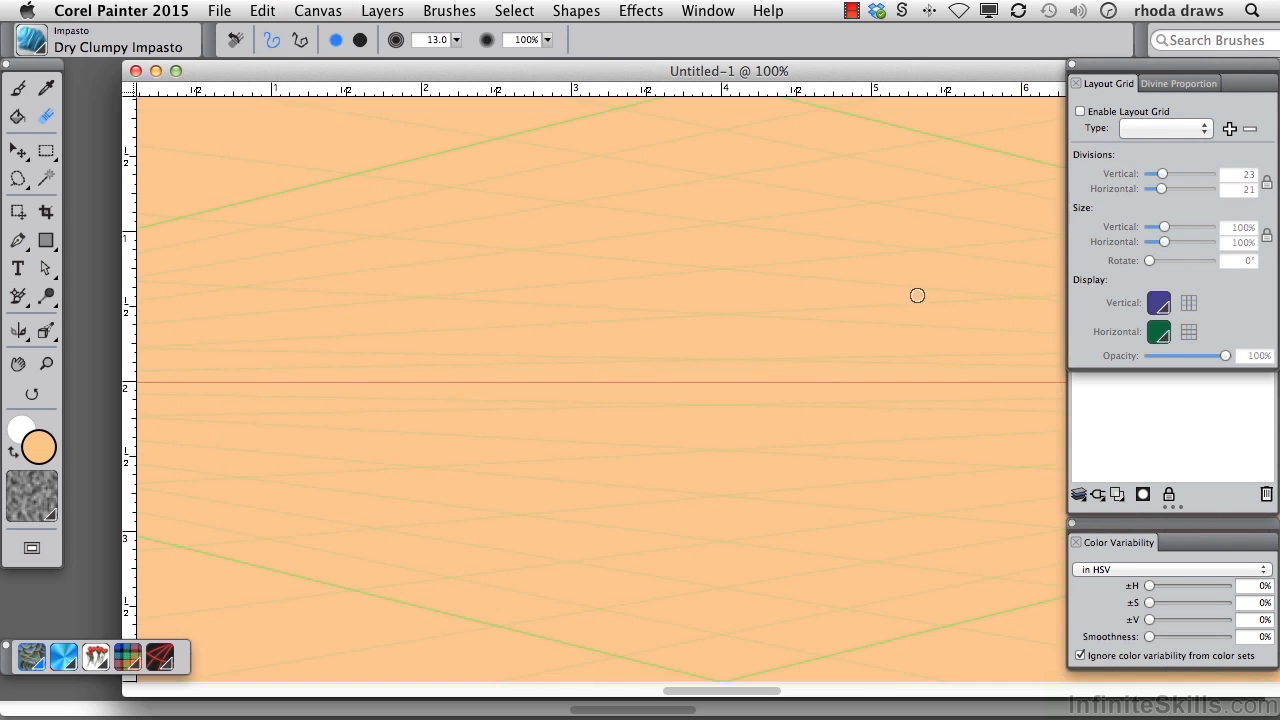
Put away the composition settings, and fill the whole canvas with a medium gray using the Paint Bucket.
{"action": "key", "text": "super+minus"}
{"action": "key", "text": "super+minus"}
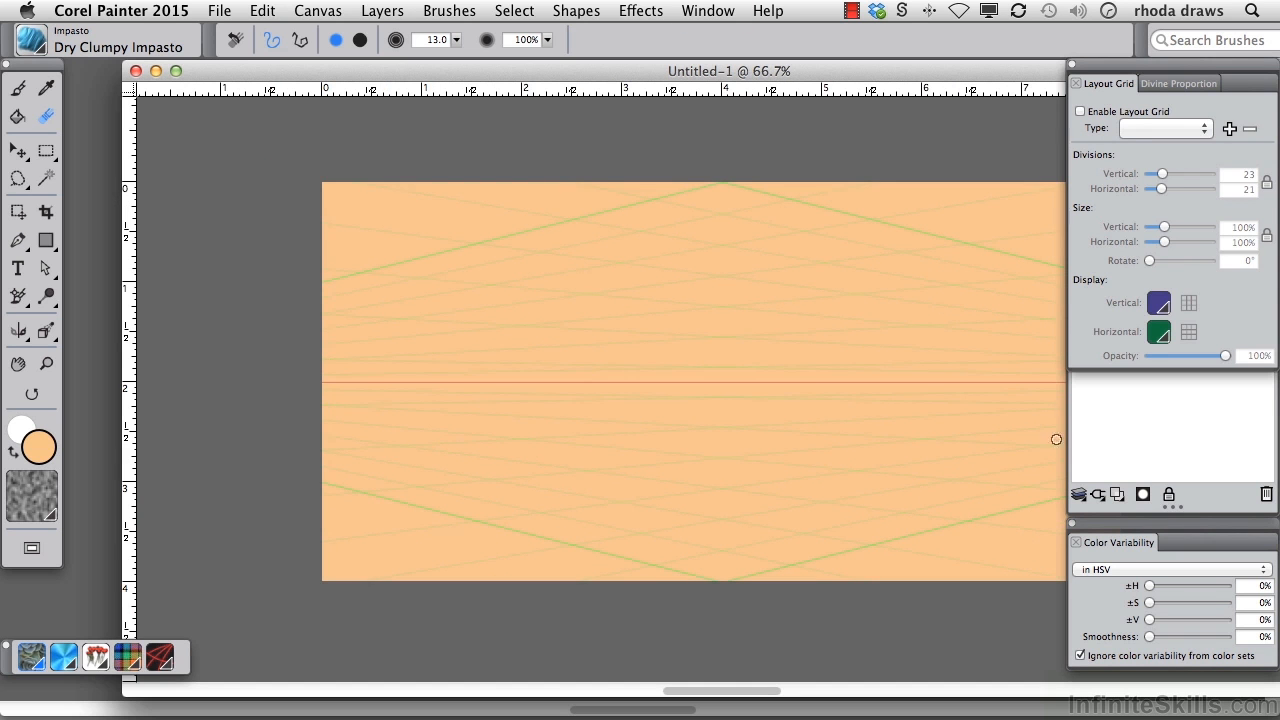
{"action": "left_click", "coordinate": [1118, 446]}
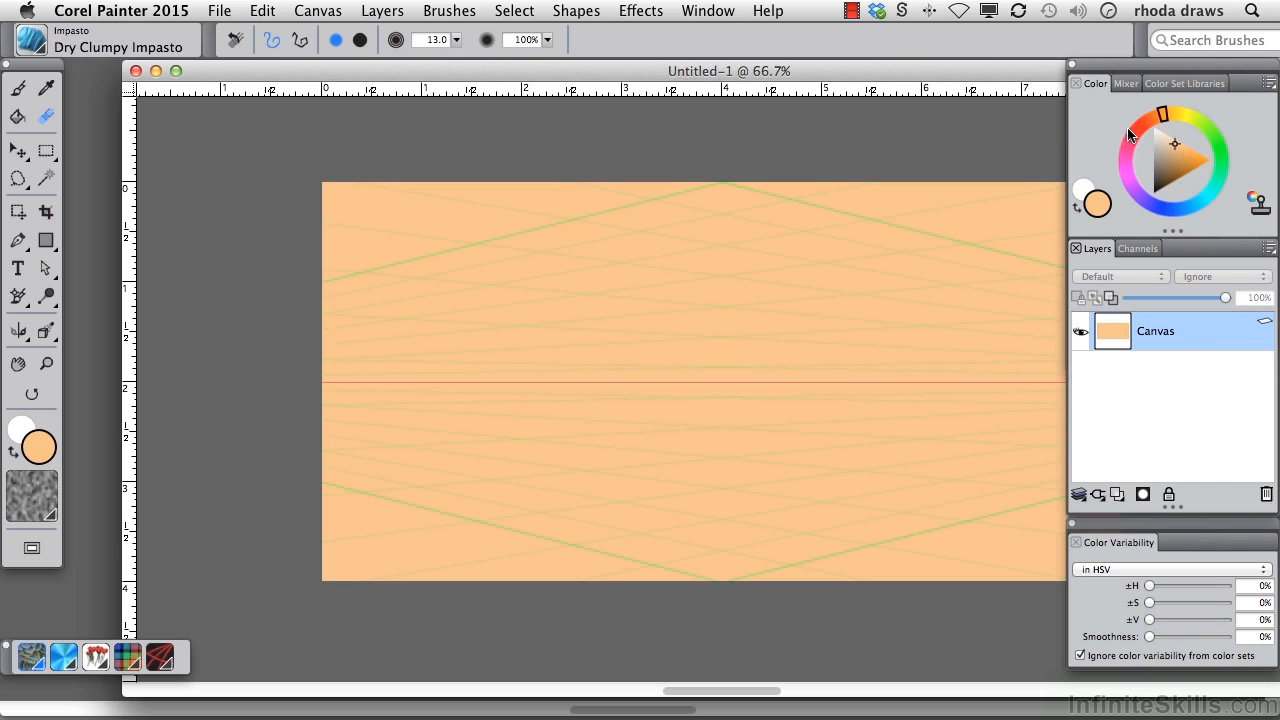
{"action": "left_click", "coordinate": [1154, 170]}
{"action": "left_click_drag", "start_coordinate": [1154, 170], "coordinate": [1153, 163]}
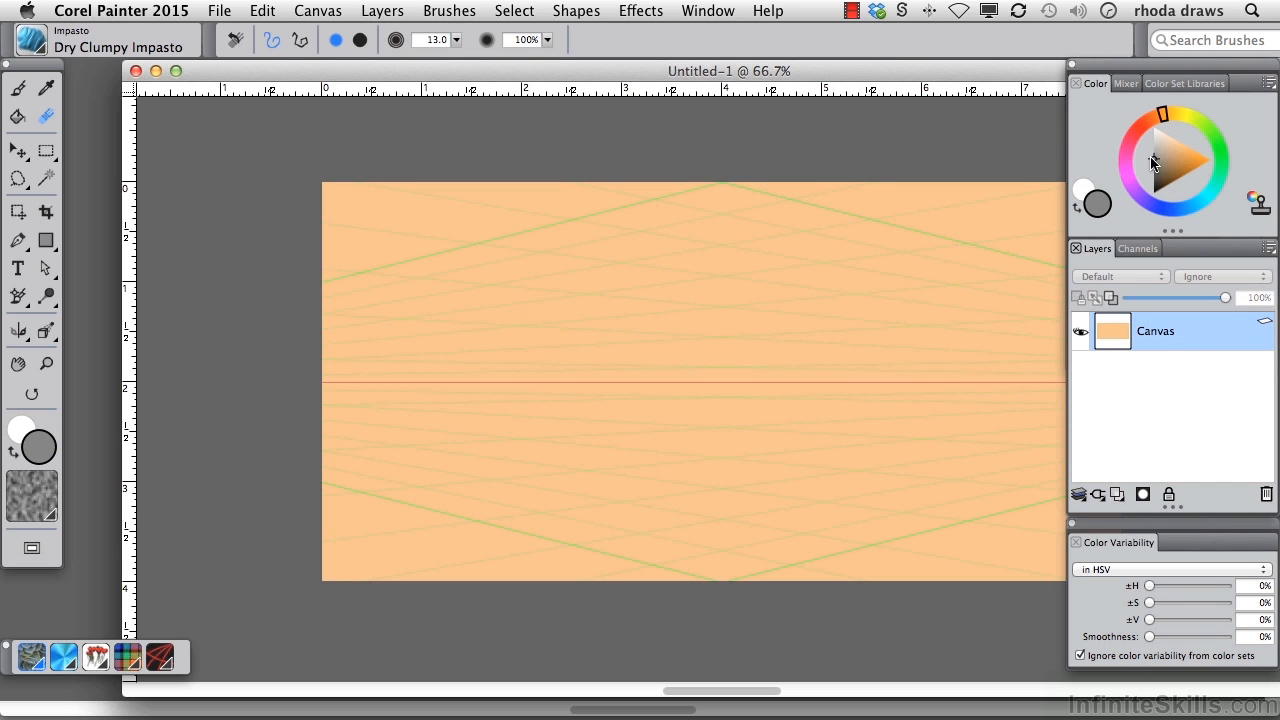
{"action": "left_click", "coordinate": [17, 116]}
{"action": "left_click", "coordinate": [472, 207]}
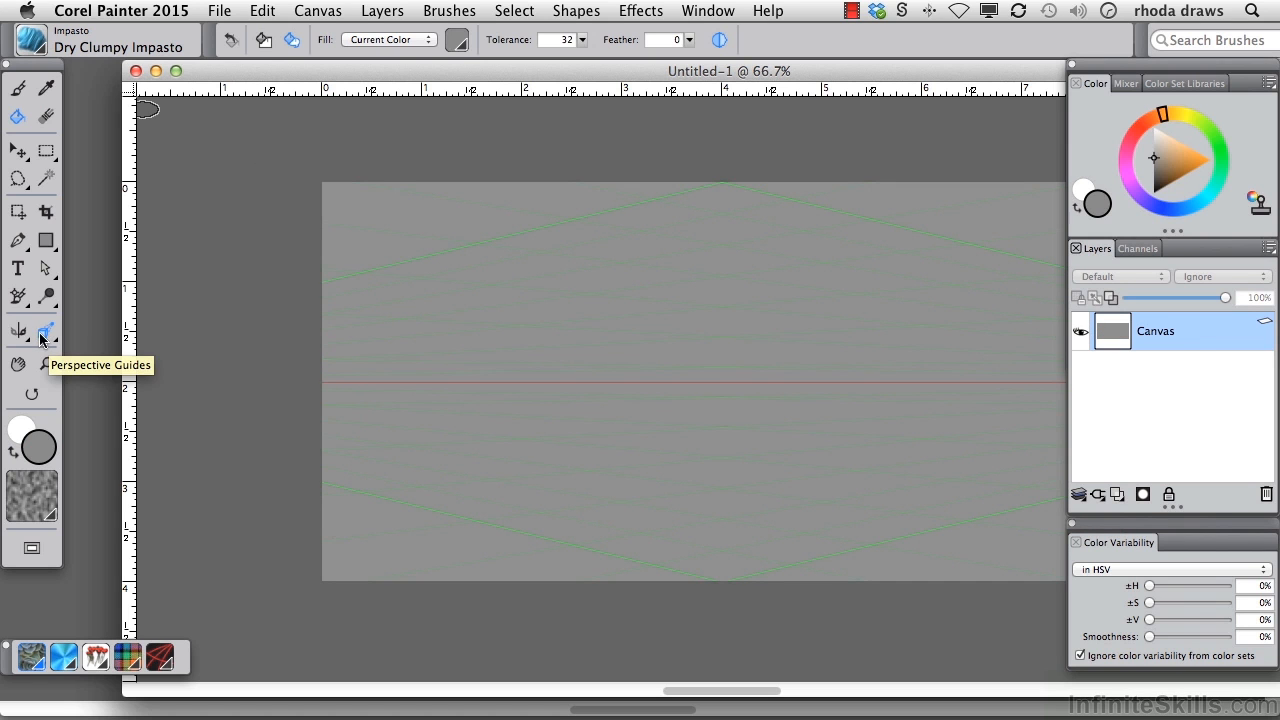
Use the Perspective Guides tool to move the left vanishing point upward and closer to the canvas edge.
{"action": "left_click", "coordinate": [47, 334]}
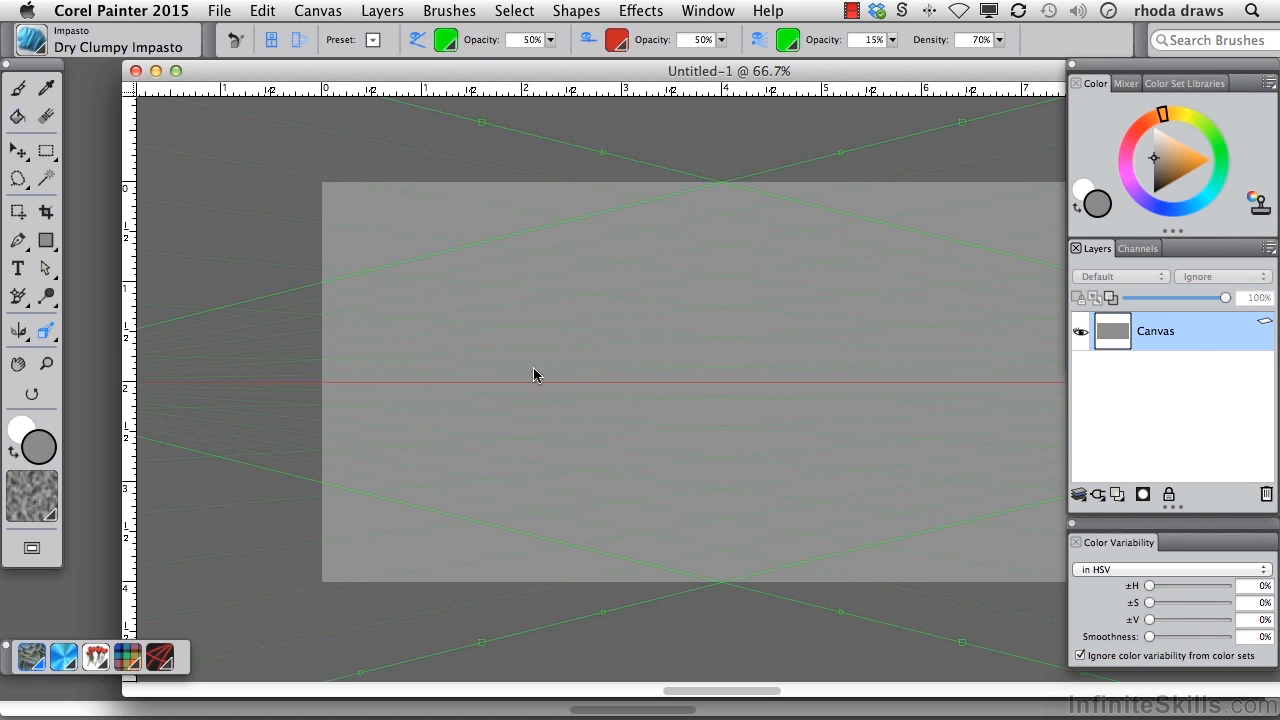
{"action": "left_click_drag", "start_coordinate": [590, 373], "coordinate": [761, 390]}
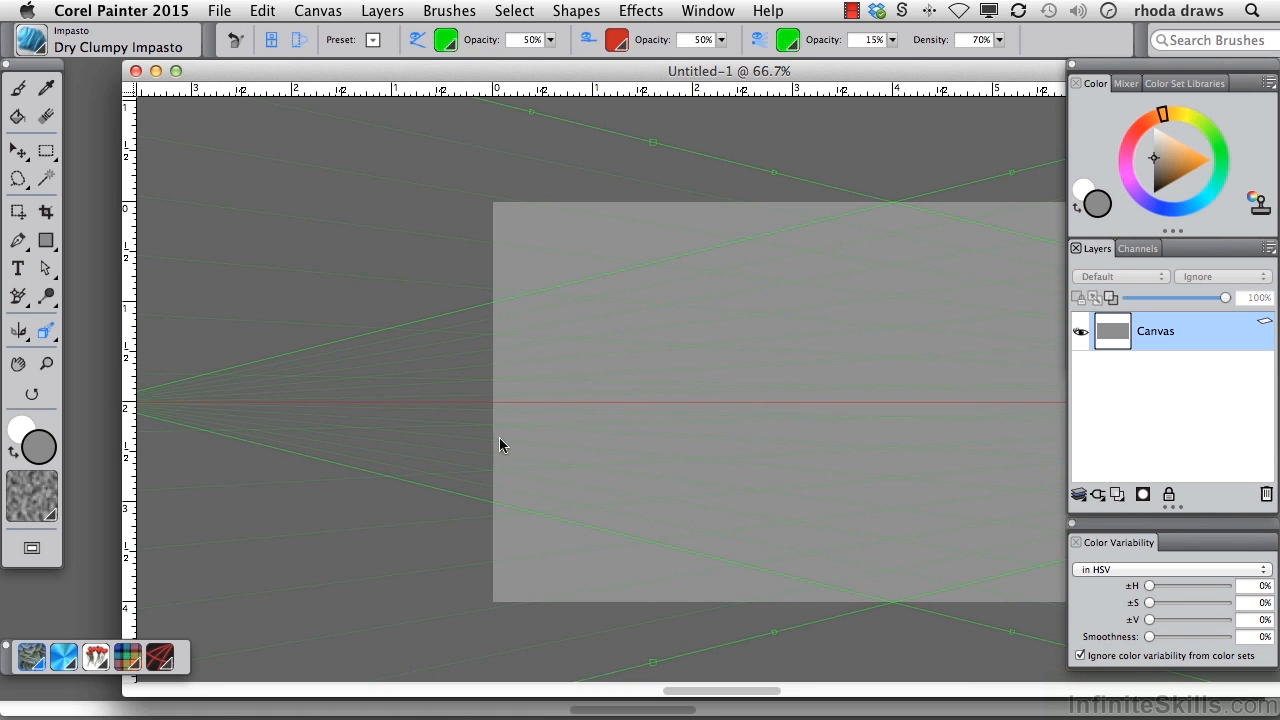
{"action": "left_click_drag", "start_coordinate": [774, 628], "coordinate": [765, 483]}
{"action": "left_click_drag", "start_coordinate": [694, 277], "coordinate": [760, 331]}
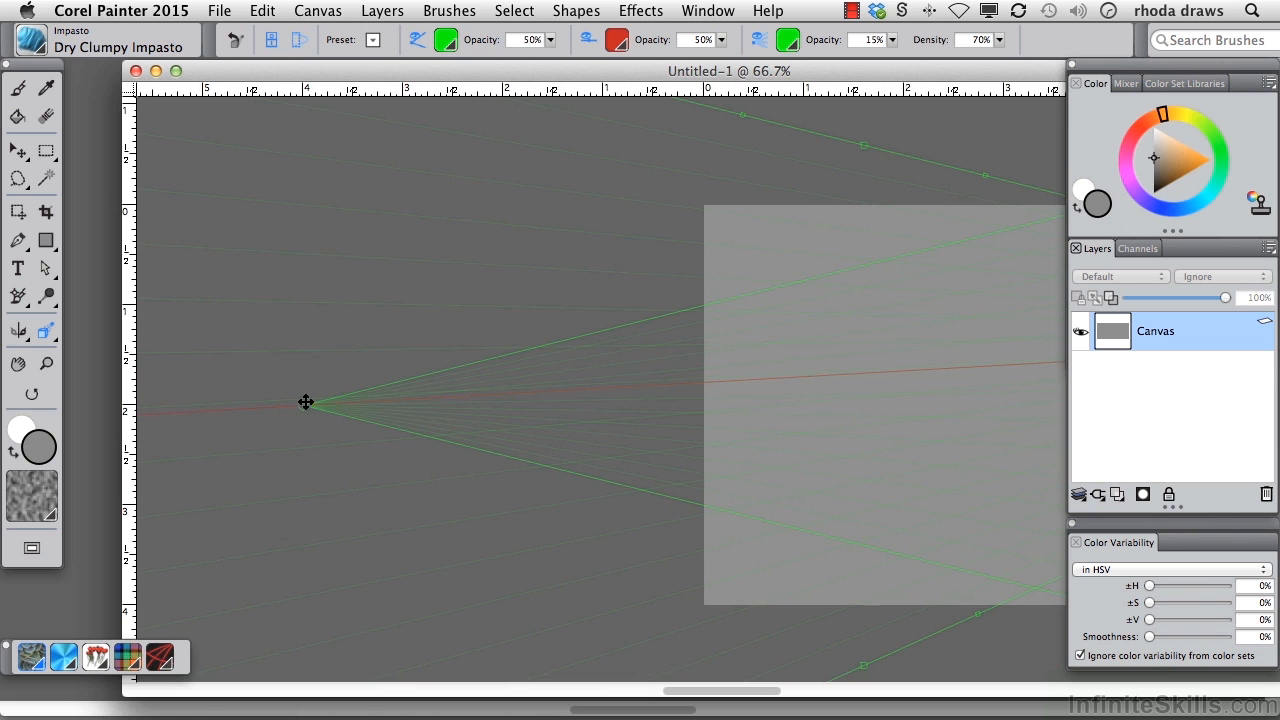
{"action": "left_click_drag", "start_coordinate": [330, 374], "coordinate": [537, 260]}
{"action": "left_click_drag", "start_coordinate": [820, 71], "coordinate": [569, 86]}
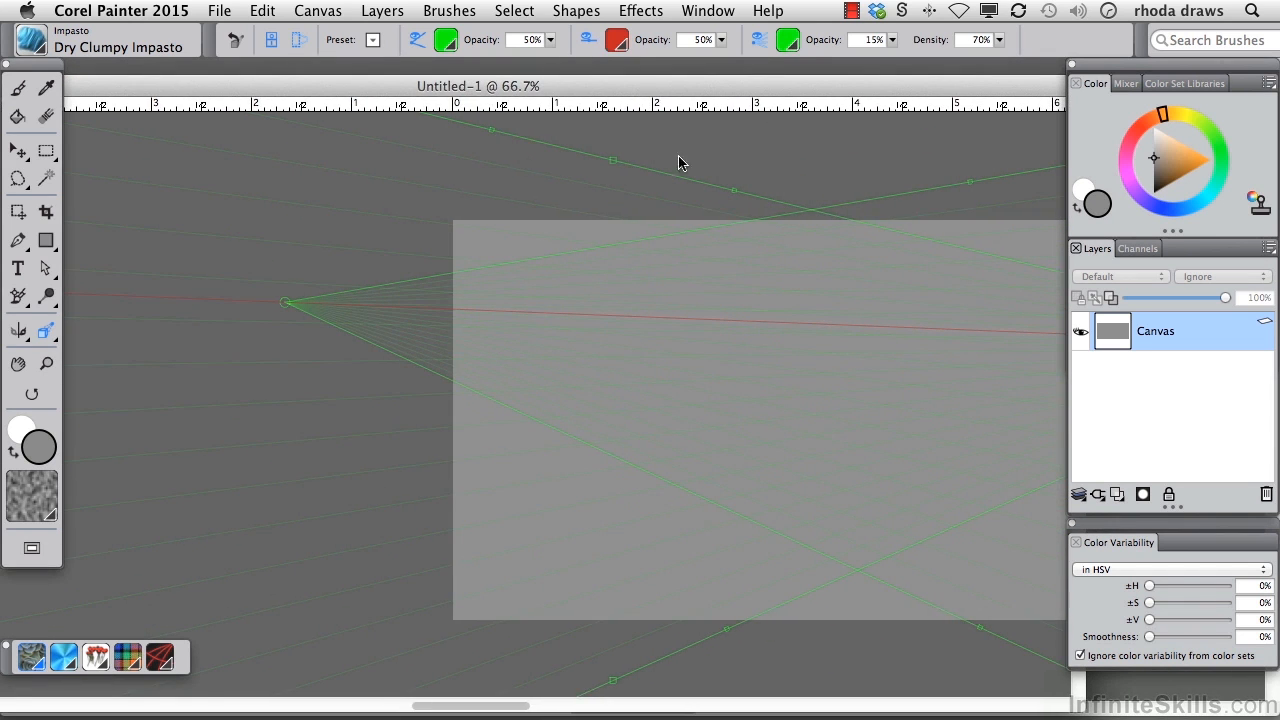
Activate mirror painting, switch the symmetry to Kaleidoscope, and shift the document window clear of the Color and Layers panels.
{"action": "left_click", "coordinate": [322, 11]}
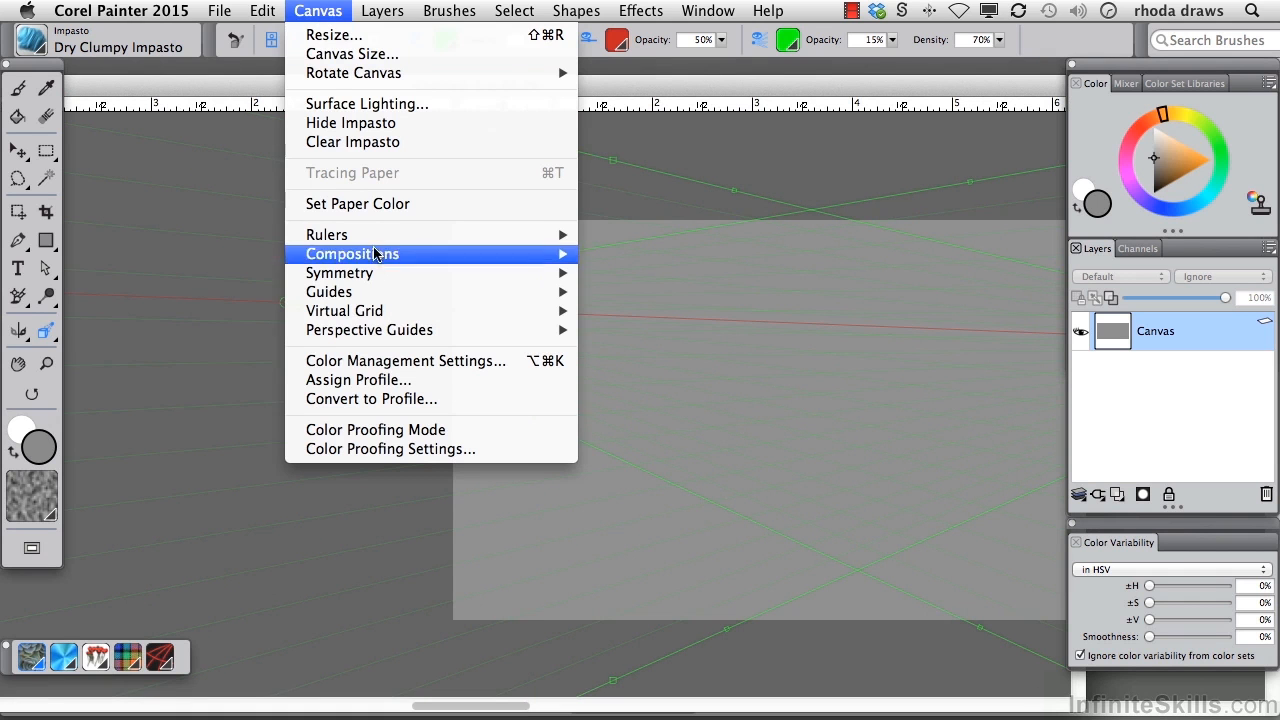
{"action": "mouse_move", "coordinate": [368, 278]}
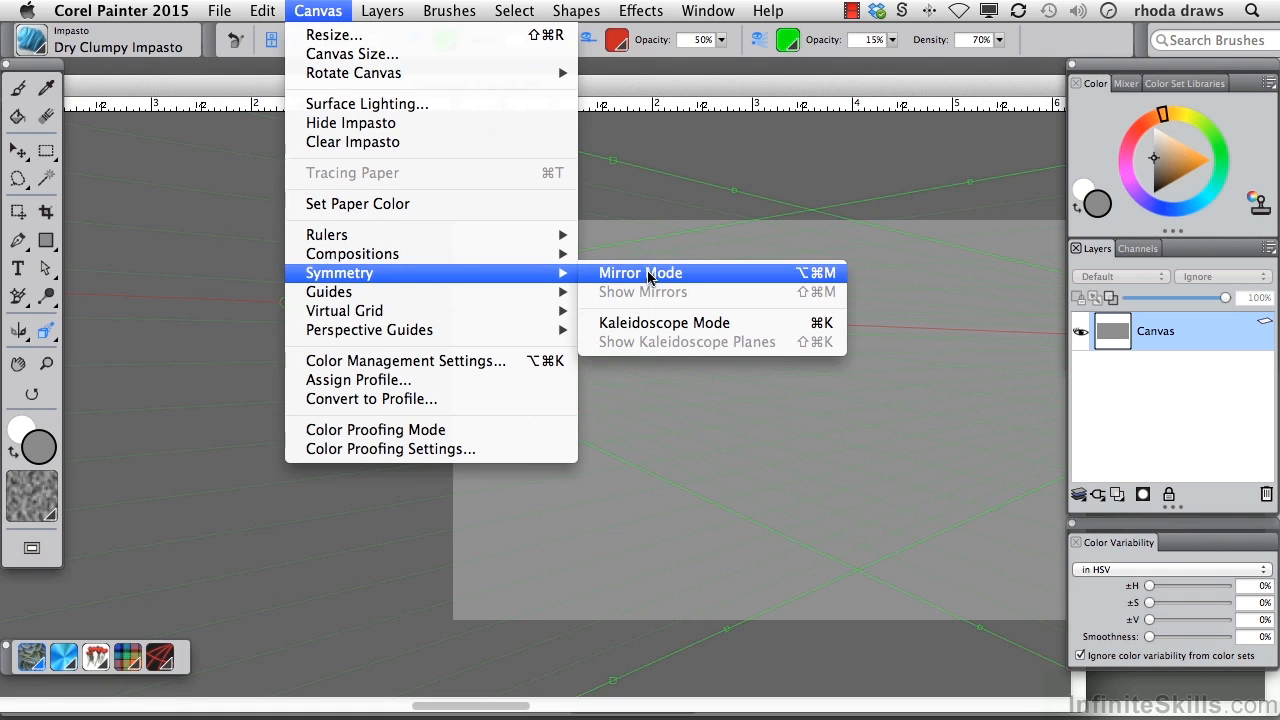
{"action": "left_click", "coordinate": [232, 246]}
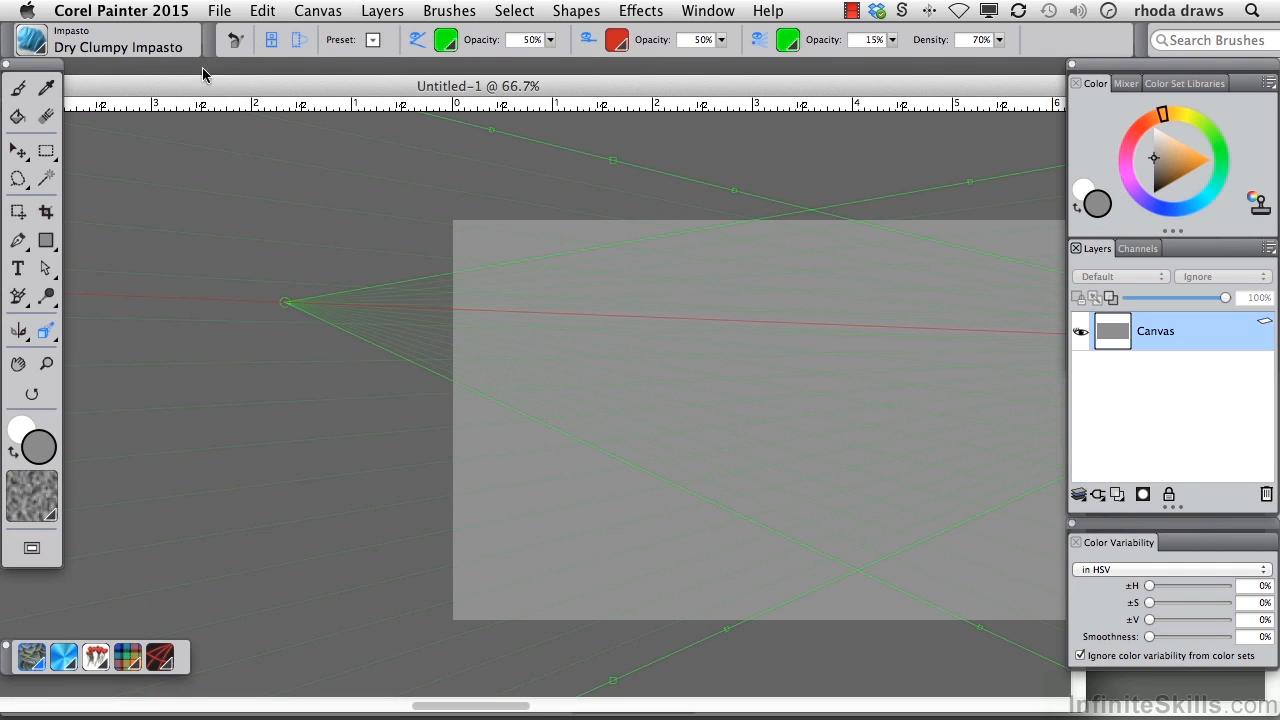
{"action": "left_click", "coordinate": [18, 335]}
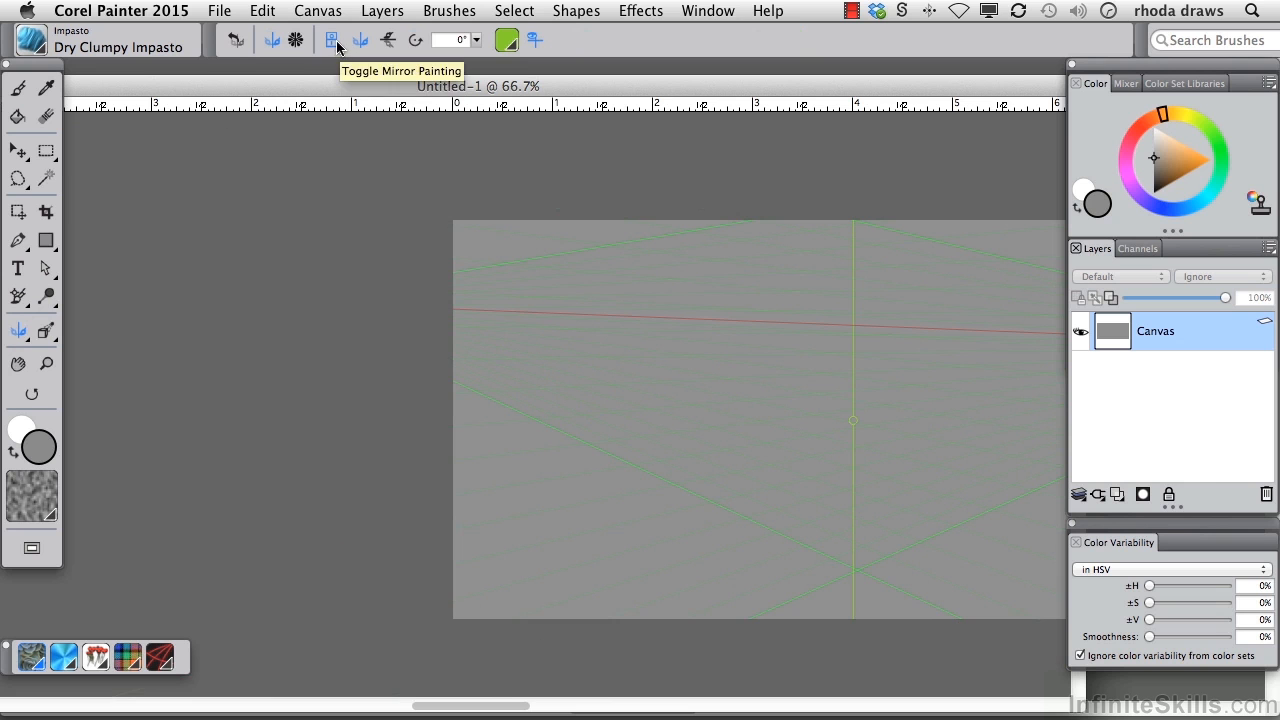
{"action": "left_click", "coordinate": [295, 40]}
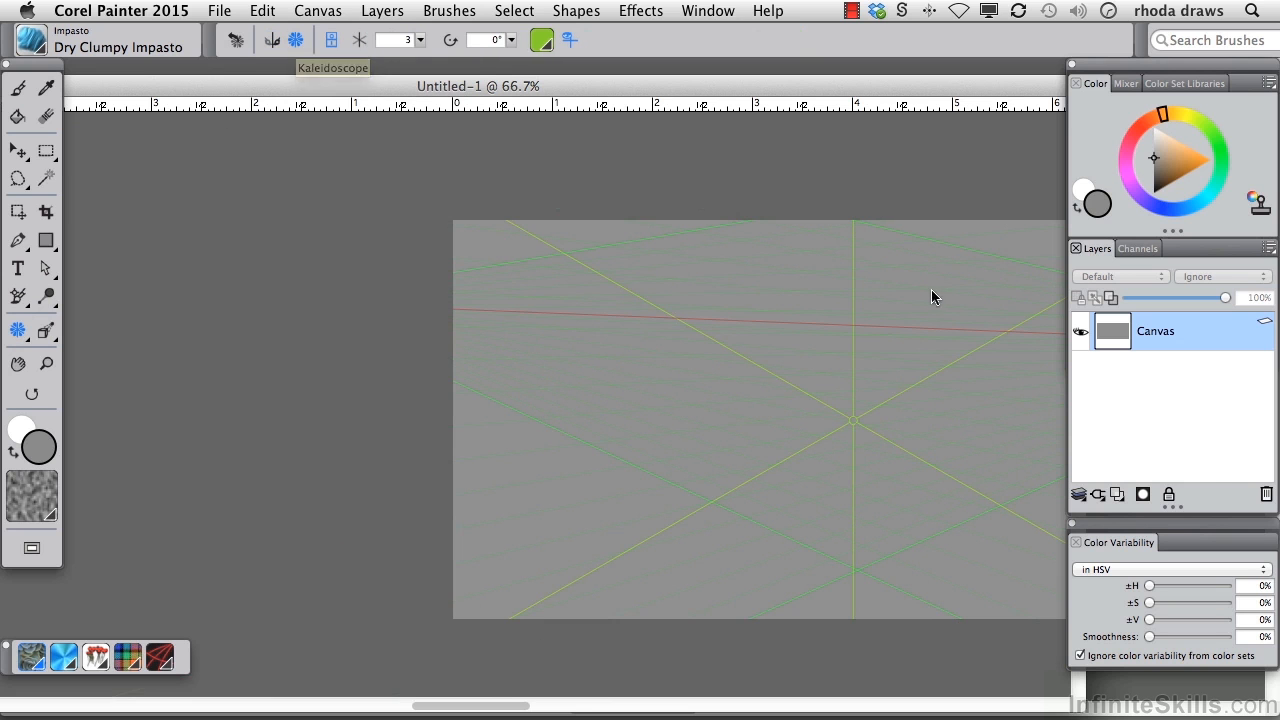
{"action": "left_click_drag", "start_coordinate": [825, 88], "coordinate": [692, 79]}
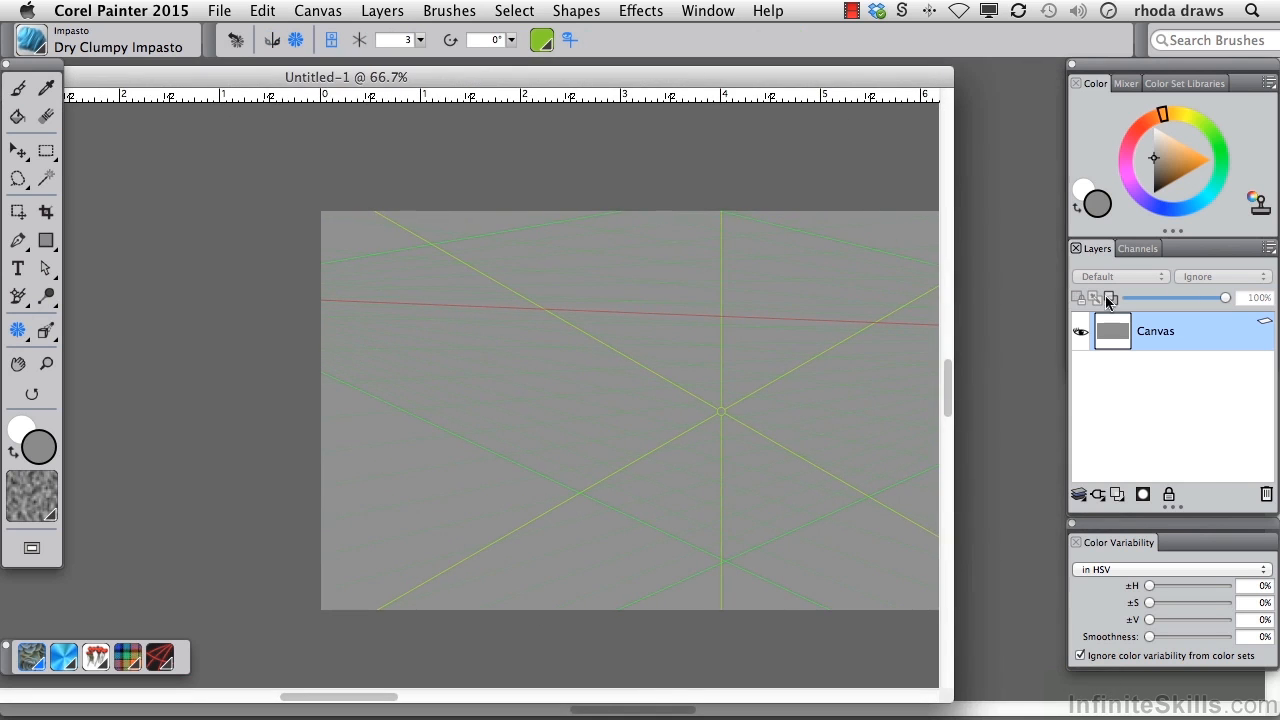
Choose a darker orange and paint several straight kaleidoscope strokes across the gray canvas with the Dry Clumpy Impasto brush.
{"action": "left_click_drag", "start_coordinate": [1175, 157], "coordinate": [1186, 162]}
{"action": "key", "text": "b"}
{"action": "left_click_drag", "start_coordinate": [700, 329], "coordinate": [600, 282]}
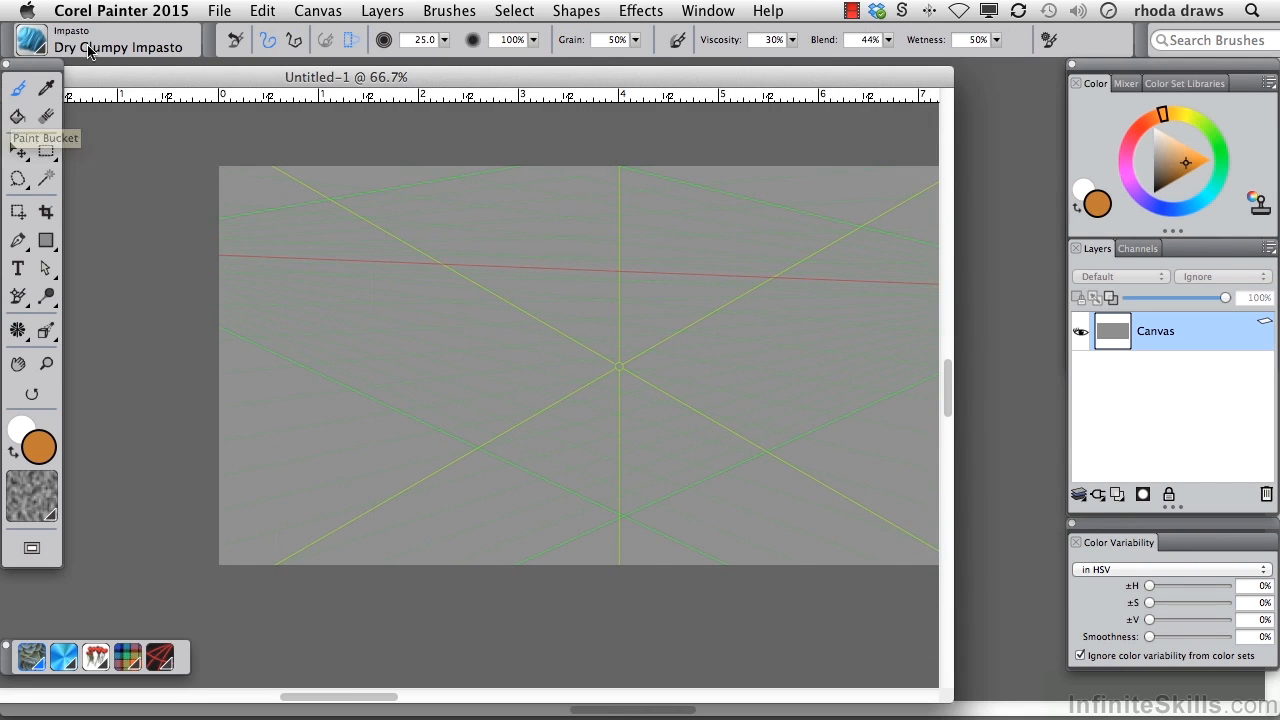
{"action": "left_click_drag", "start_coordinate": [470, 221], "coordinate": [374, 226]}
{"action": "left_click_drag", "start_coordinate": [478, 443], "coordinate": [483, 303]}
{"action": "left_click_drag", "start_coordinate": [831, 360], "coordinate": [830, 324]}
{"action": "left_click_drag", "start_coordinate": [420, 318], "coordinate": [229, 325]}
{"action": "left_click_drag", "start_coordinate": [313, 464], "coordinate": [624, 397]}
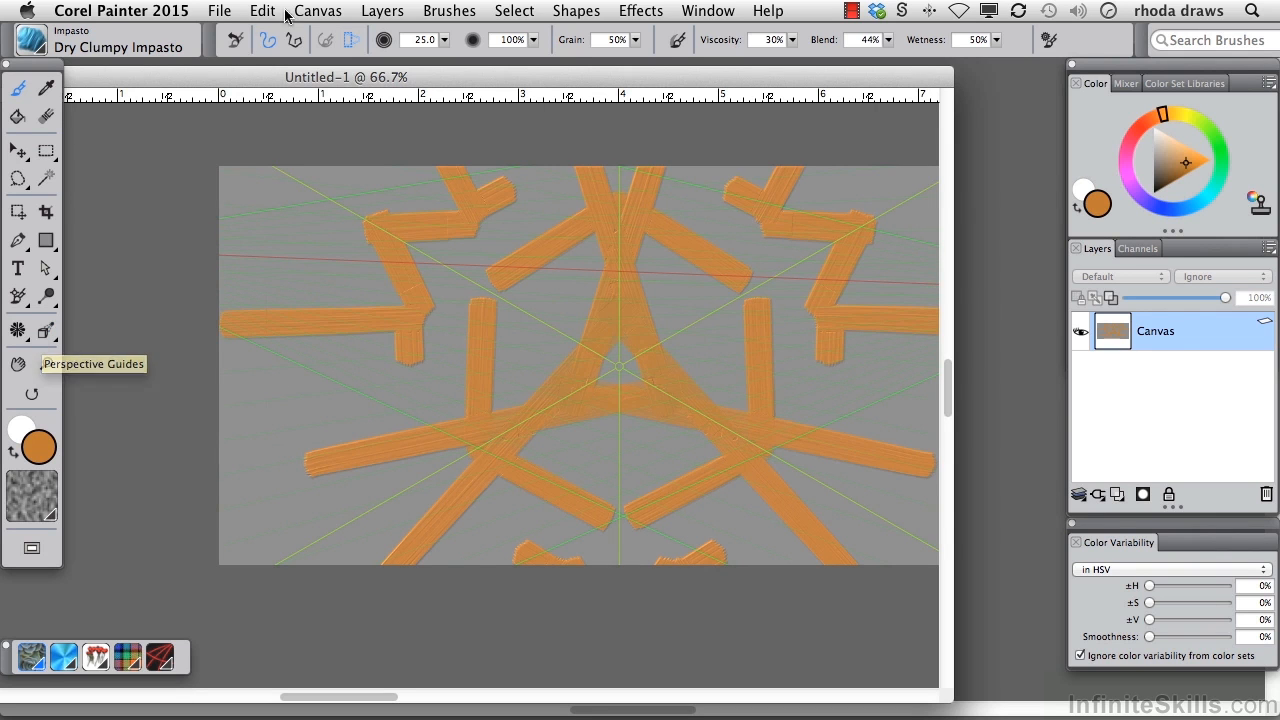
Disable perspective-guided strokes.
{"action": "left_click", "coordinate": [317, 14]}
{"action": "mouse_move", "coordinate": [370, 333]}
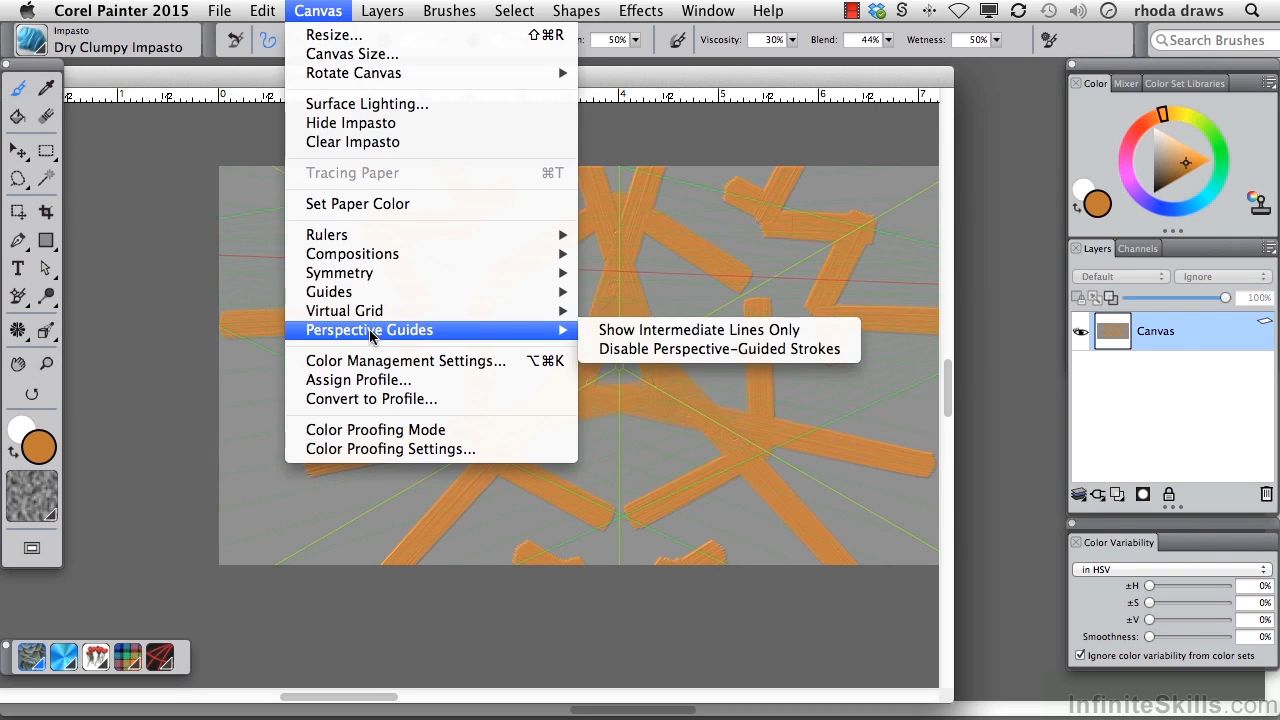
{"action": "left_click", "coordinate": [686, 349]}
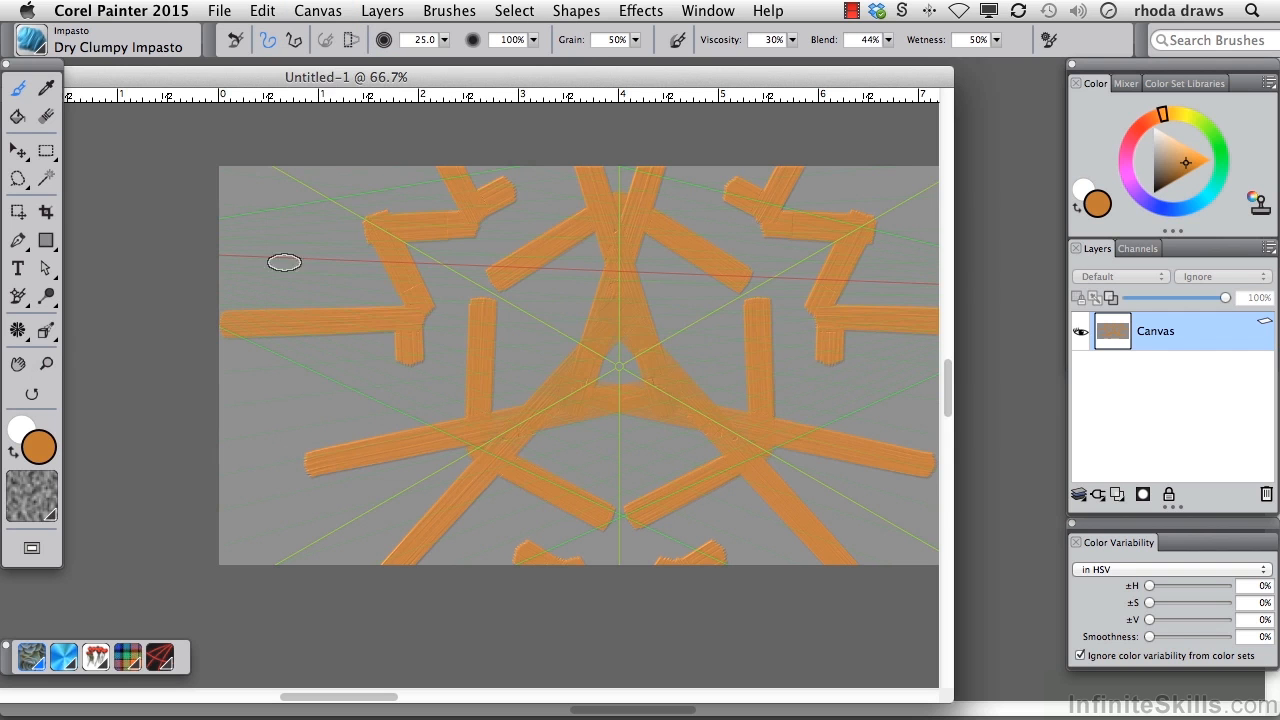
Paint curved freehand kaleidoscope strokes in orange, and switch to a pinkish red to paint more strokes over them.
{"action": "left_click_drag", "start_coordinate": [641, 527], "coordinate": [870, 298]}
{"action": "left_click", "coordinate": [1126, 143]}
{"action": "mouse_move", "coordinate": [810, 209]}
{"action": "left_mouse_down"}
{"action": "mouse_move", "coordinate": [674, 380]}
{"action": "mouse_move", "coordinate": [441, 490]}
{"action": "left_mouse_up"}
{"action": "mouse_move", "coordinate": [435, 250]}
{"action": "left_mouse_down"}
{"action": "mouse_move", "coordinate": [623, 243]}
{"action": "mouse_move", "coordinate": [340, 237]}
{"action": "left_mouse_up"}
{"action": "mouse_move", "coordinate": [485, 215]}
{"action": "left_mouse_down"}
{"action": "mouse_move", "coordinate": [371, 271]}
{"action": "mouse_move", "coordinate": [362, 468]}
{"action": "left_mouse_up"}
{"action": "left_click_drag", "start_coordinate": [433, 297], "coordinate": [468, 308]}
{"action": "left_click_drag", "start_coordinate": [757, 414], "coordinate": [796, 371]}
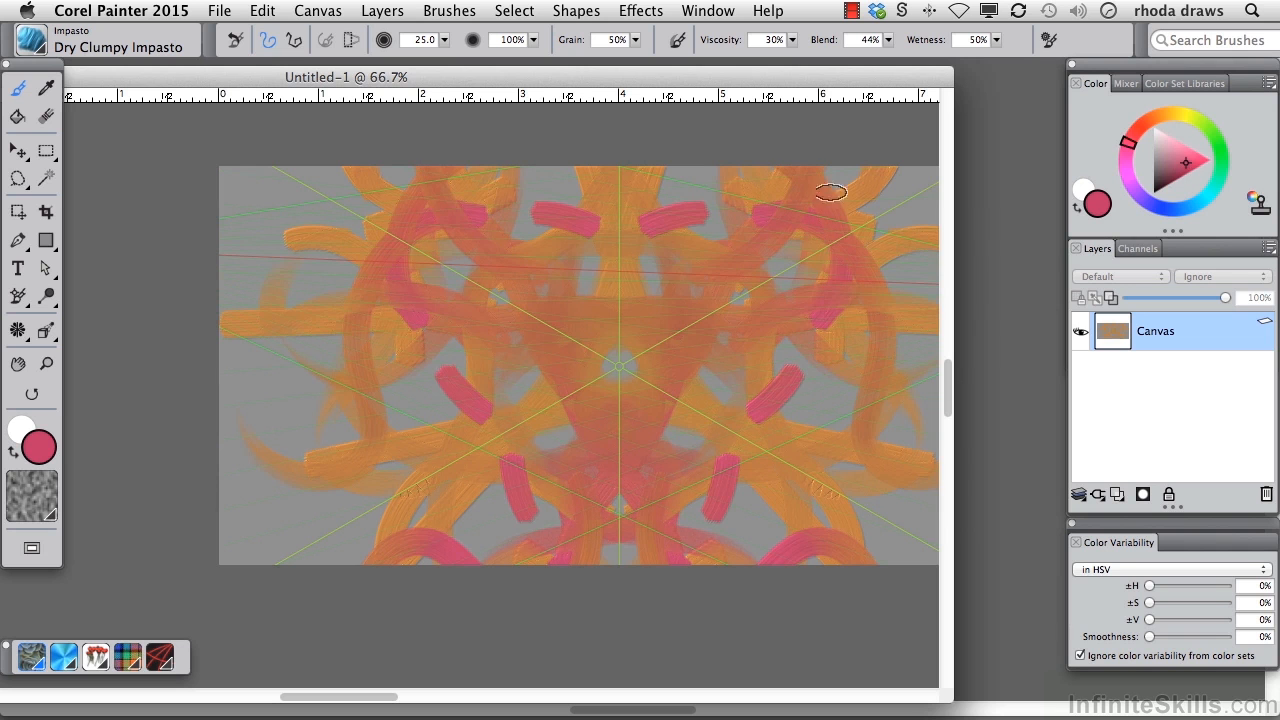
Close the kaleidoscope painting without saving and move the layered-image.rif window toward the middle of the workspace.
{"action": "left_click", "coordinate": [314, 14]}
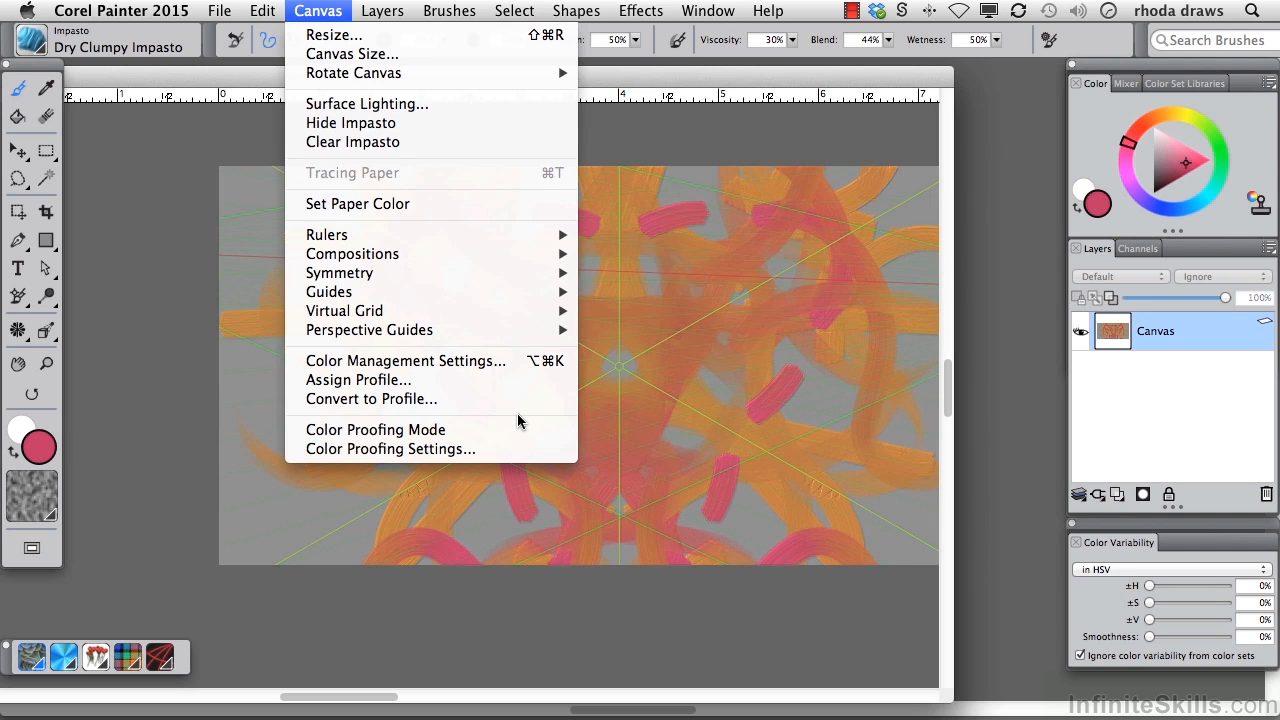
{"action": "left_click", "coordinate": [158, 425]}
{"action": "left_click_drag", "start_coordinate": [187, 83], "coordinate": [610, 96]}
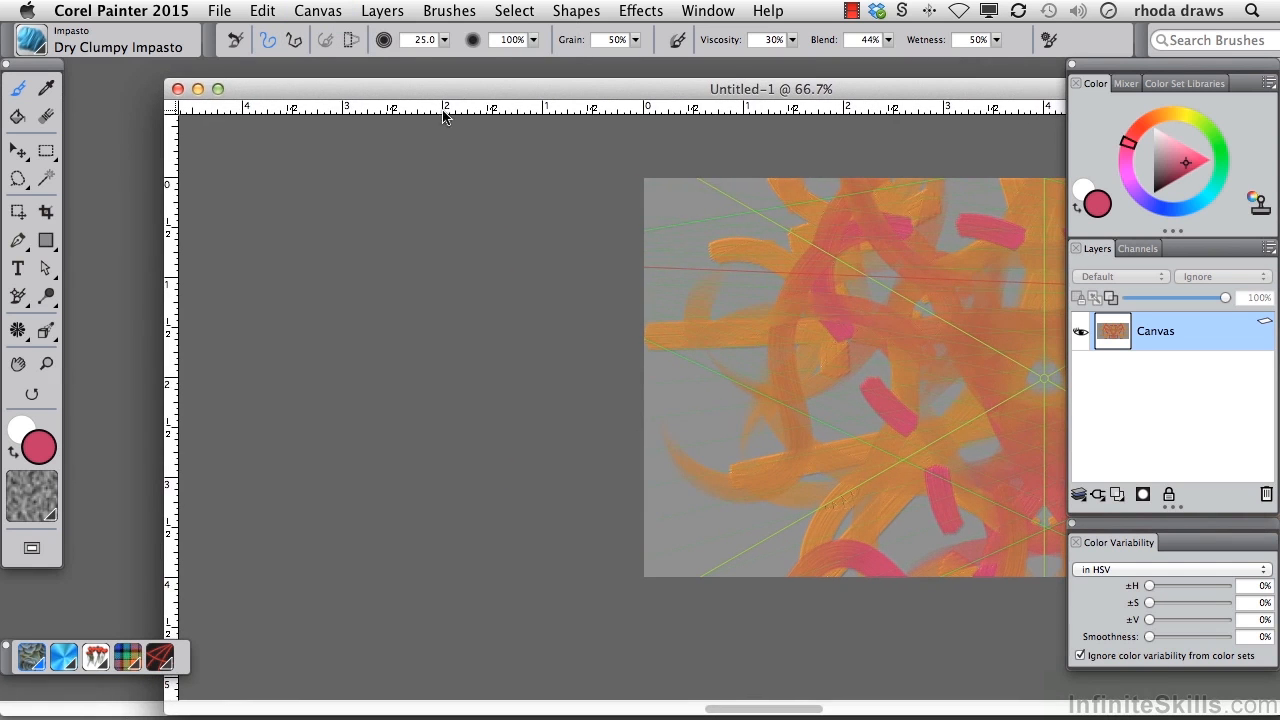
{"action": "left_click", "coordinate": [178, 89]}
{"action": "left_click", "coordinate": [563, 284]}
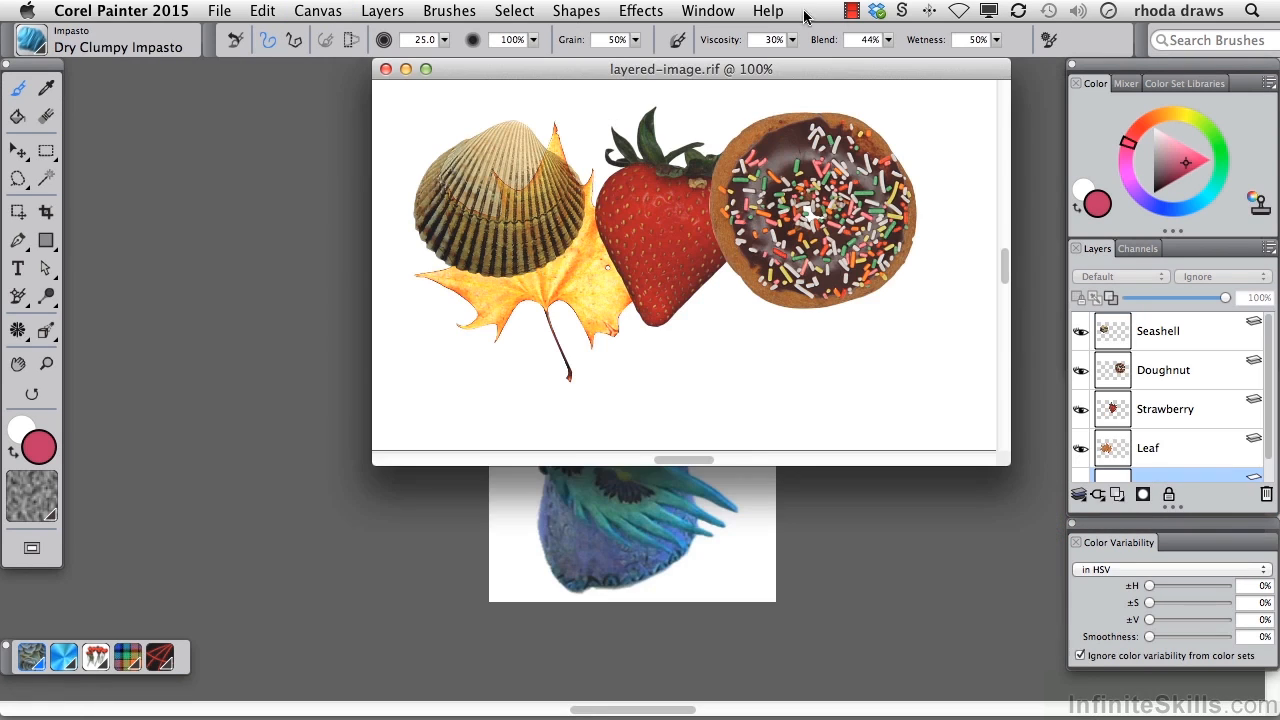
{"action": "left_click_drag", "start_coordinate": [814, 64], "coordinate": [724, 191]}
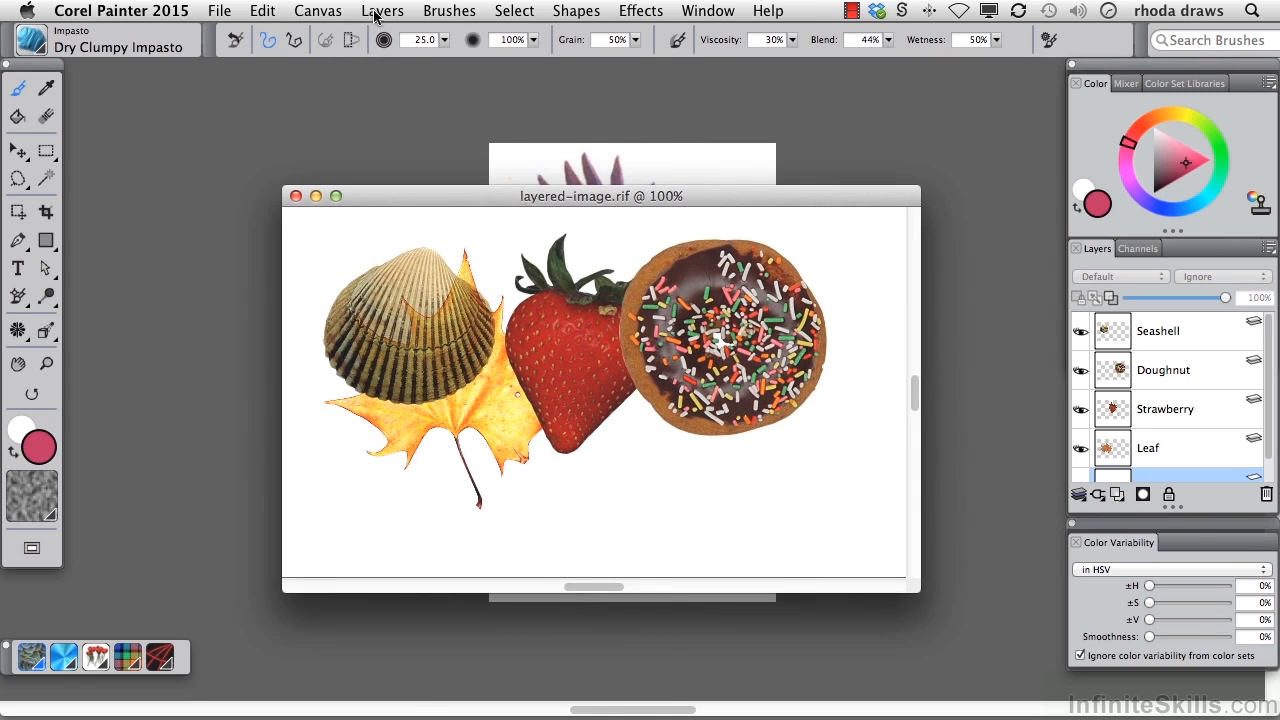
Merge the Strawberry layer into the canvas with Drop and Select, and check it by hiding and showing the Canvas.
{"action": "left_click", "coordinate": [378, 11]}
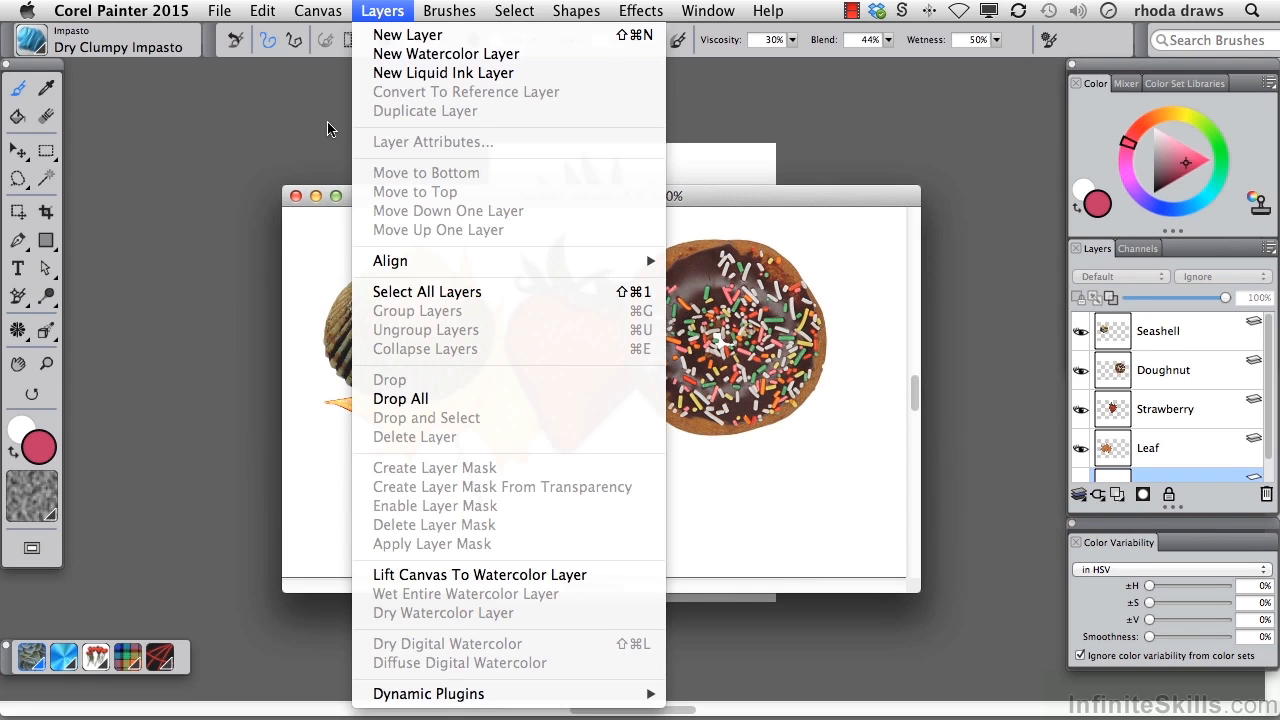
{"action": "left_click", "coordinate": [294, 89]}
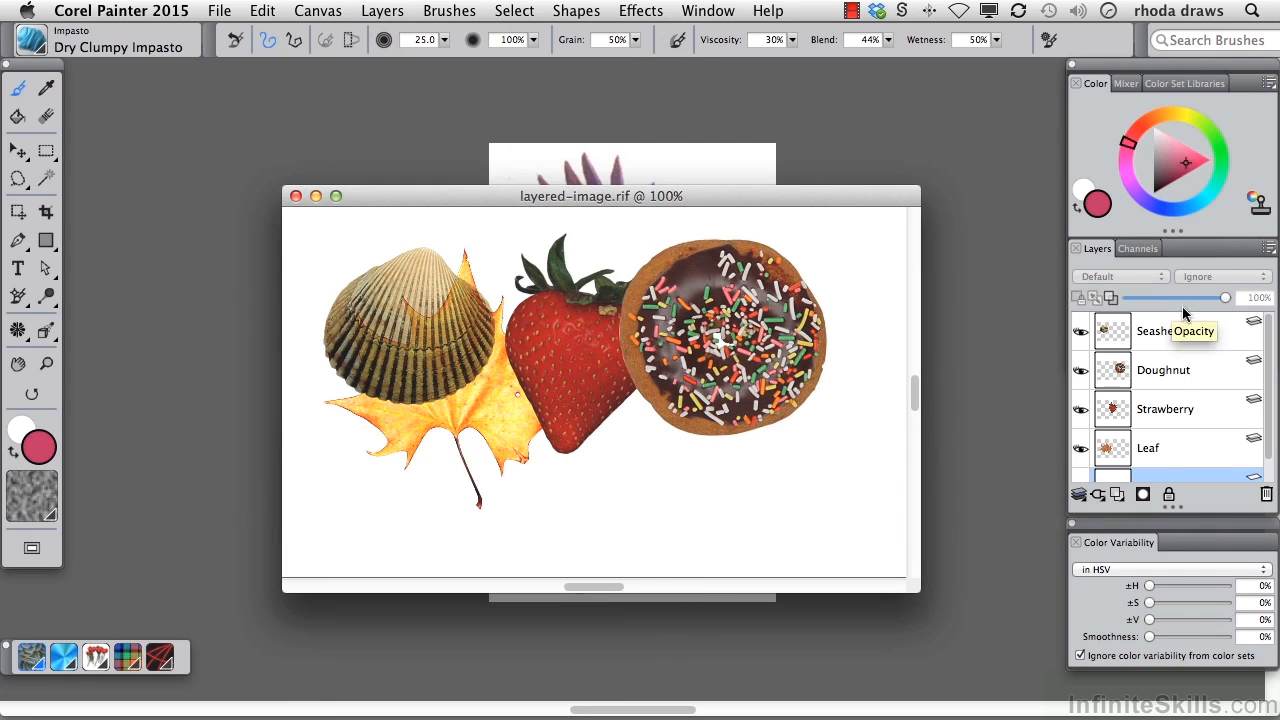
{"action": "left_click", "coordinate": [1186, 412]}
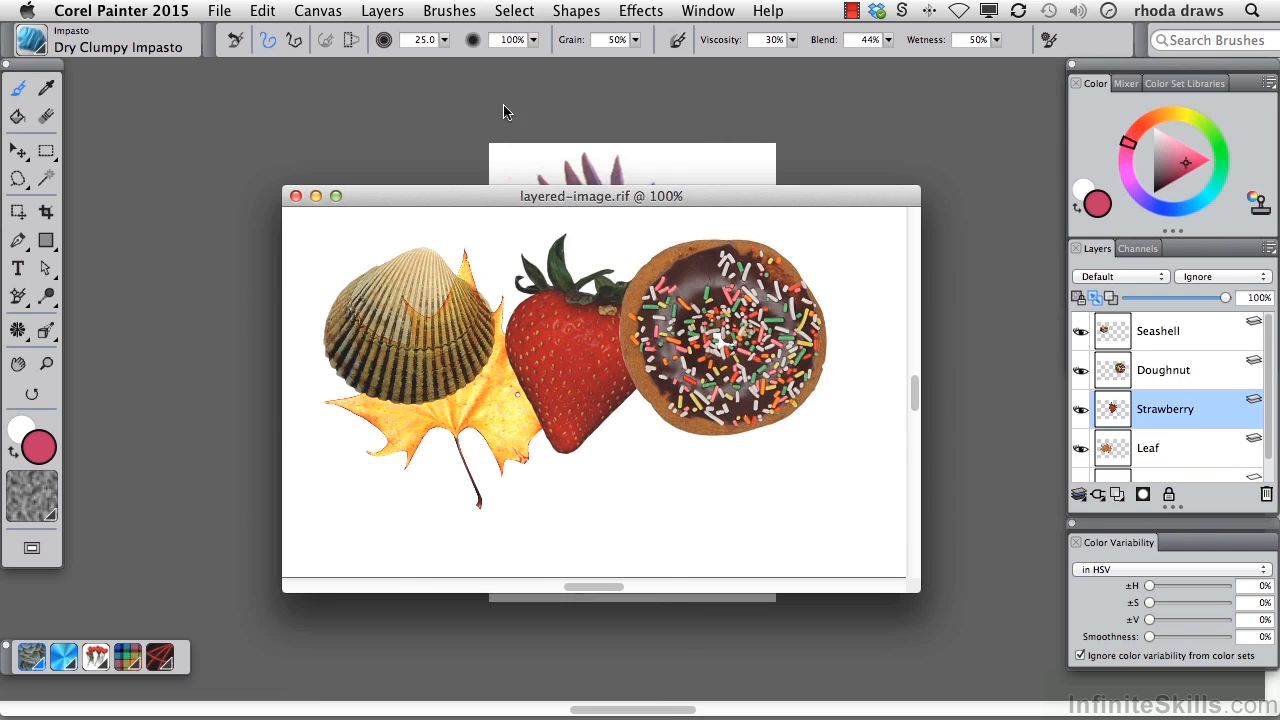
{"action": "left_click", "coordinate": [379, 13]}
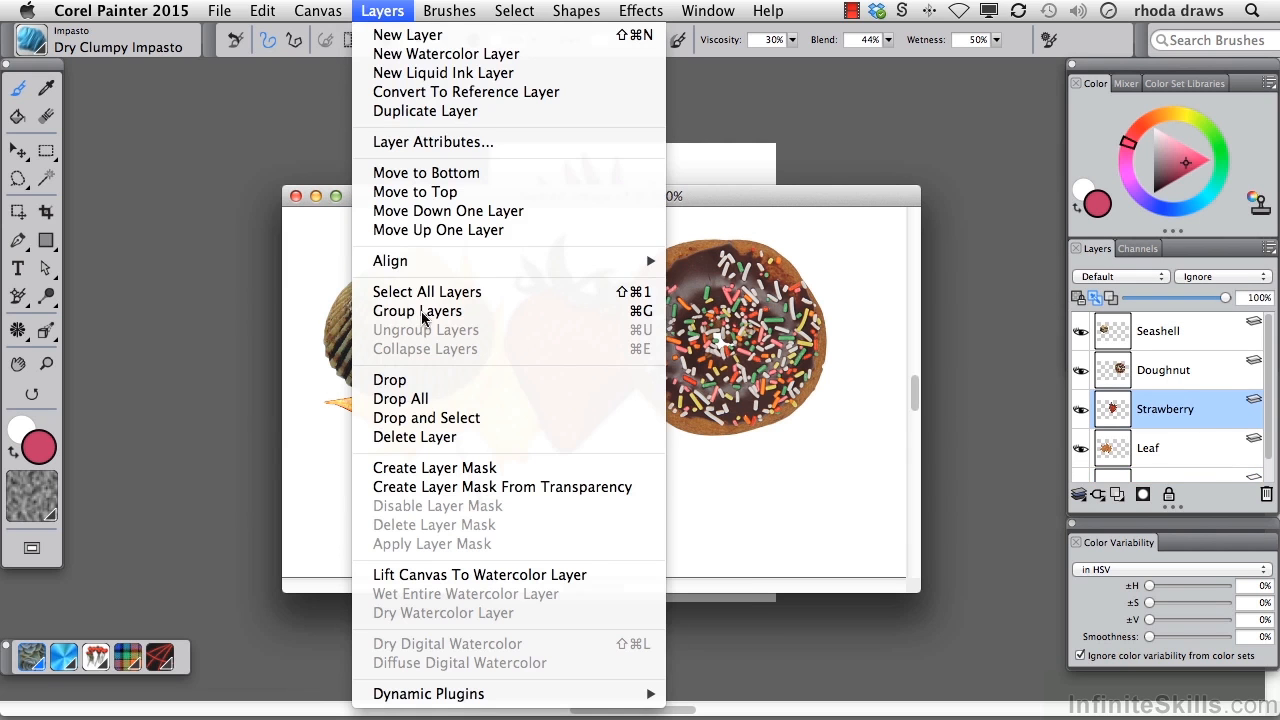
{"action": "left_click", "coordinate": [427, 418]}
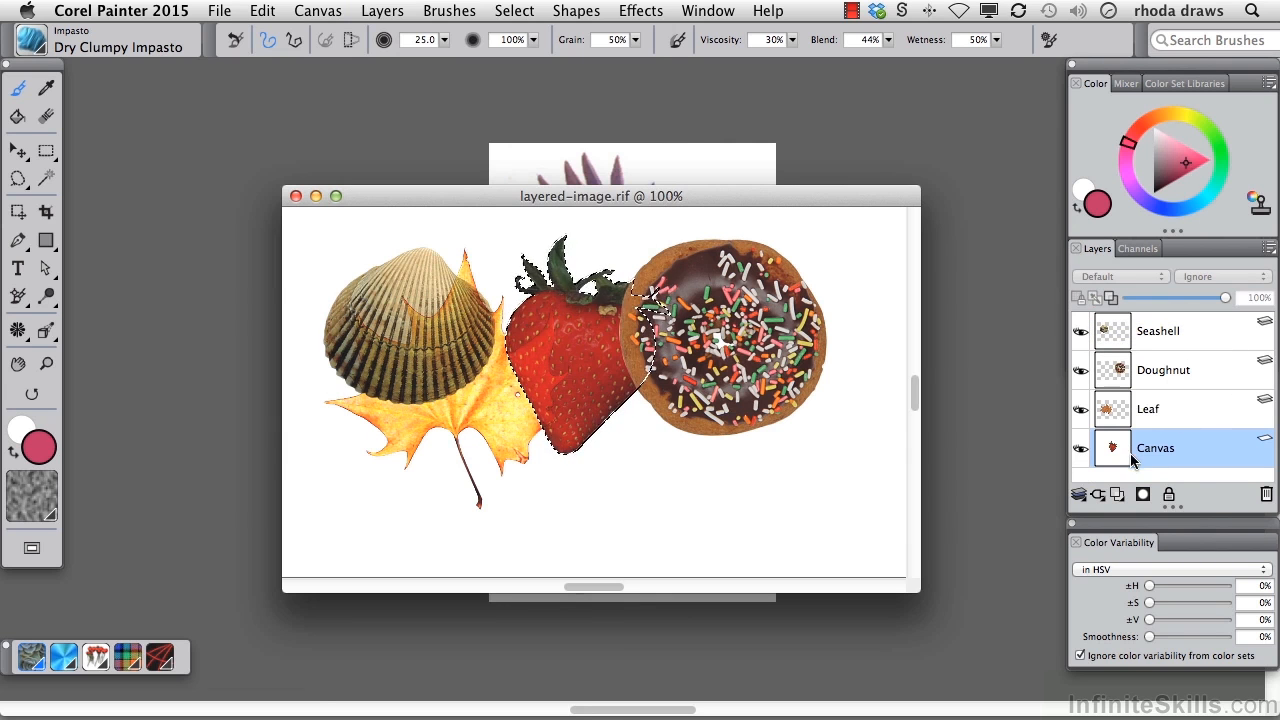
{"action": "left_click", "coordinate": [1081, 451]}
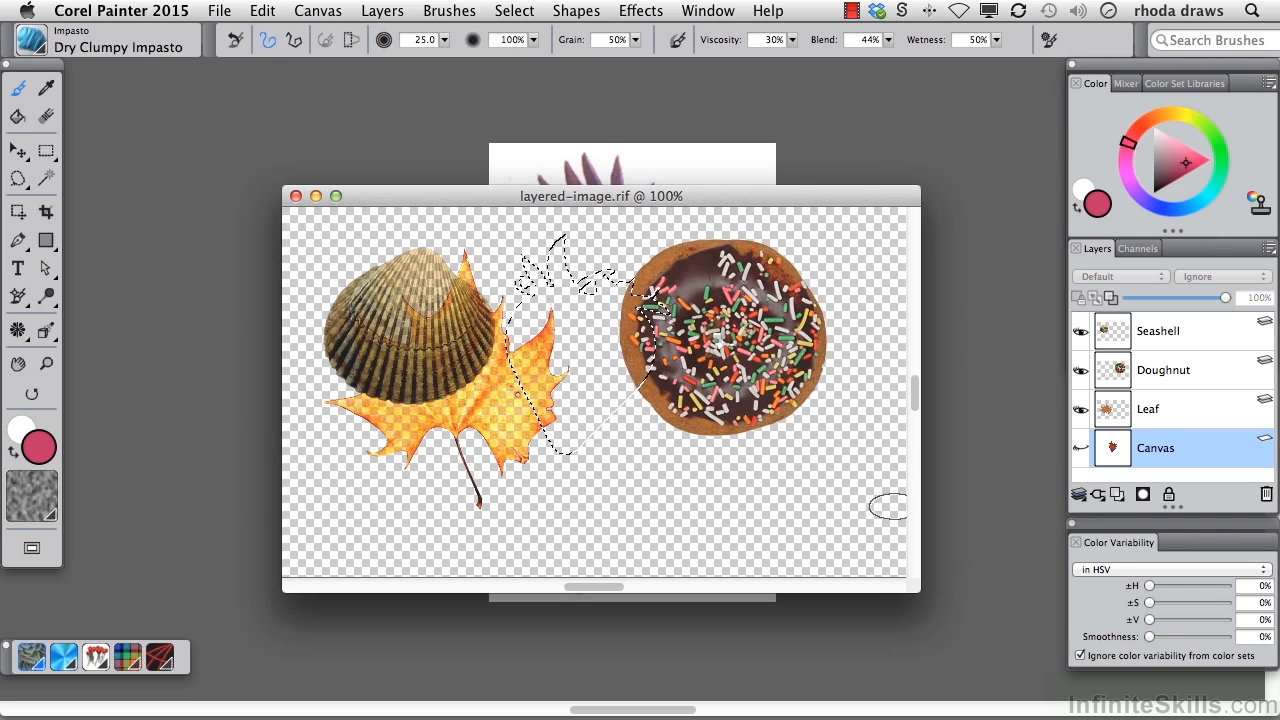
{"action": "left_click", "coordinate": [1080, 448]}
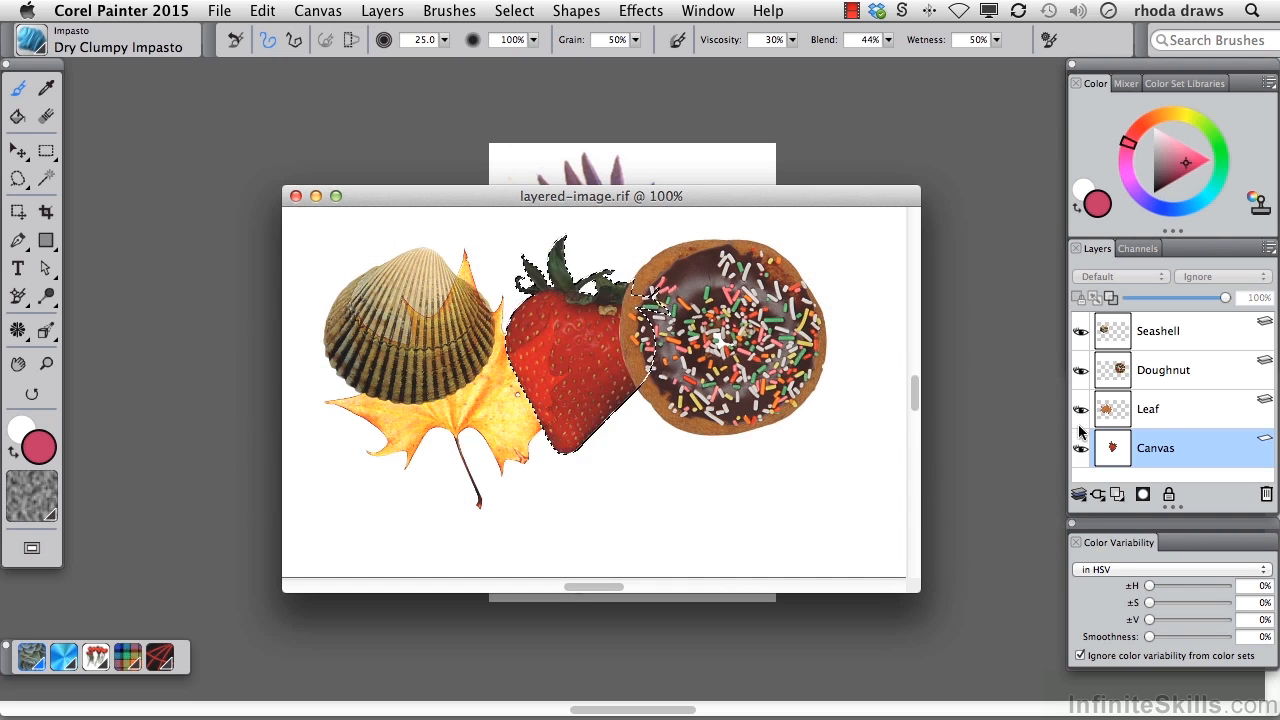
Isolate the Leaf layer by hiding the Canvas, Doughnut and Seashell, and clear the strawberry selection.
{"action": "left_click", "coordinate": [1160, 408]}
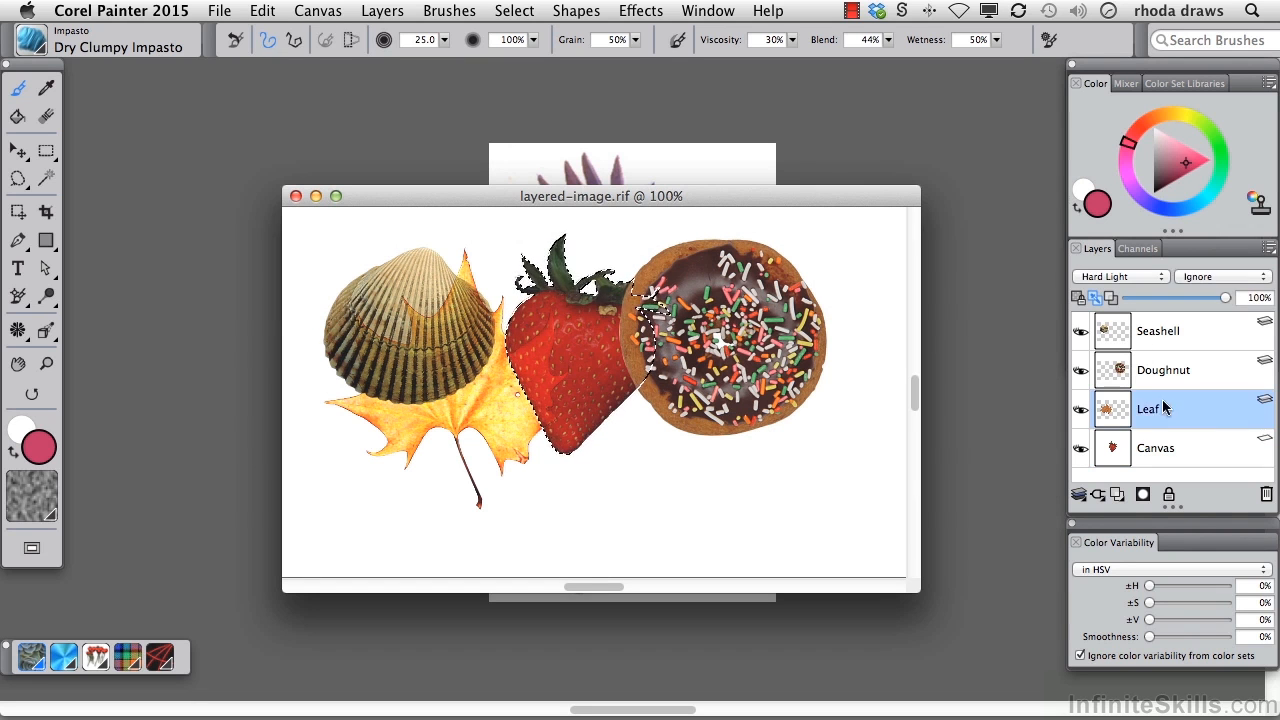
{"action": "left_click", "coordinate": [1081, 448]}
{"action": "left_click", "coordinate": [1081, 370]}
{"action": "left_click", "coordinate": [1081, 331]}
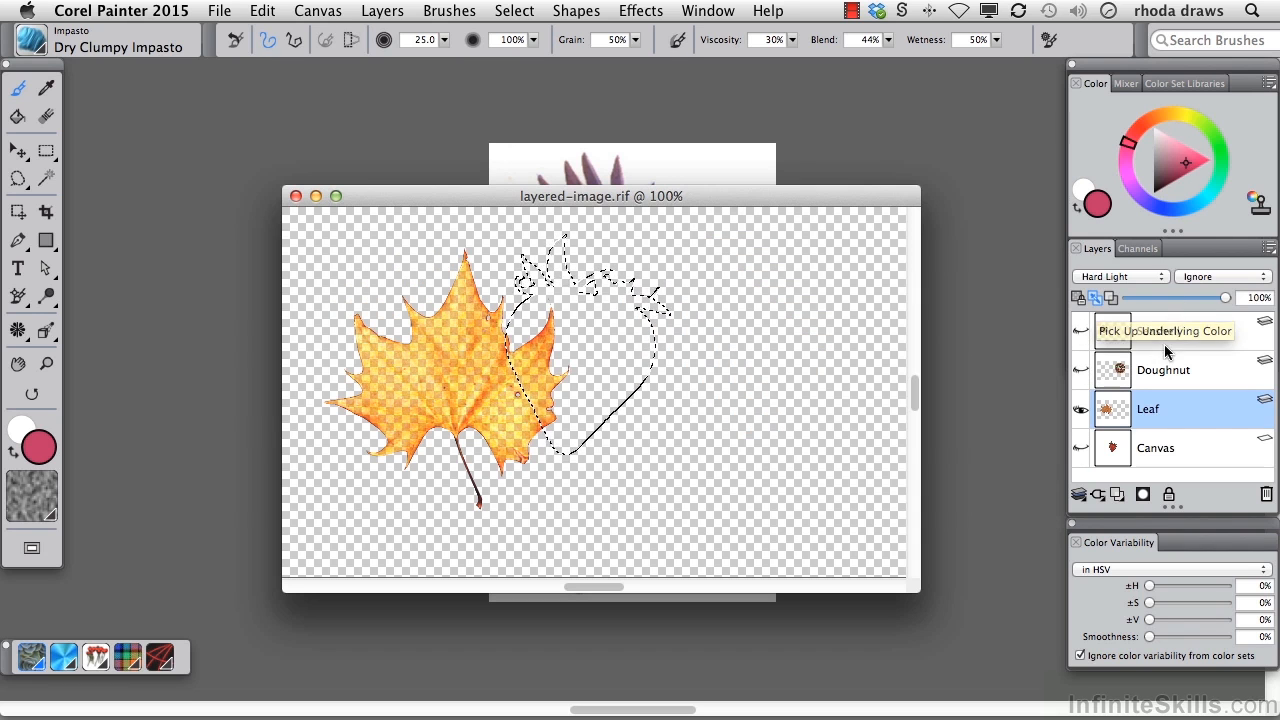
{"action": "key", "text": "super+d"}
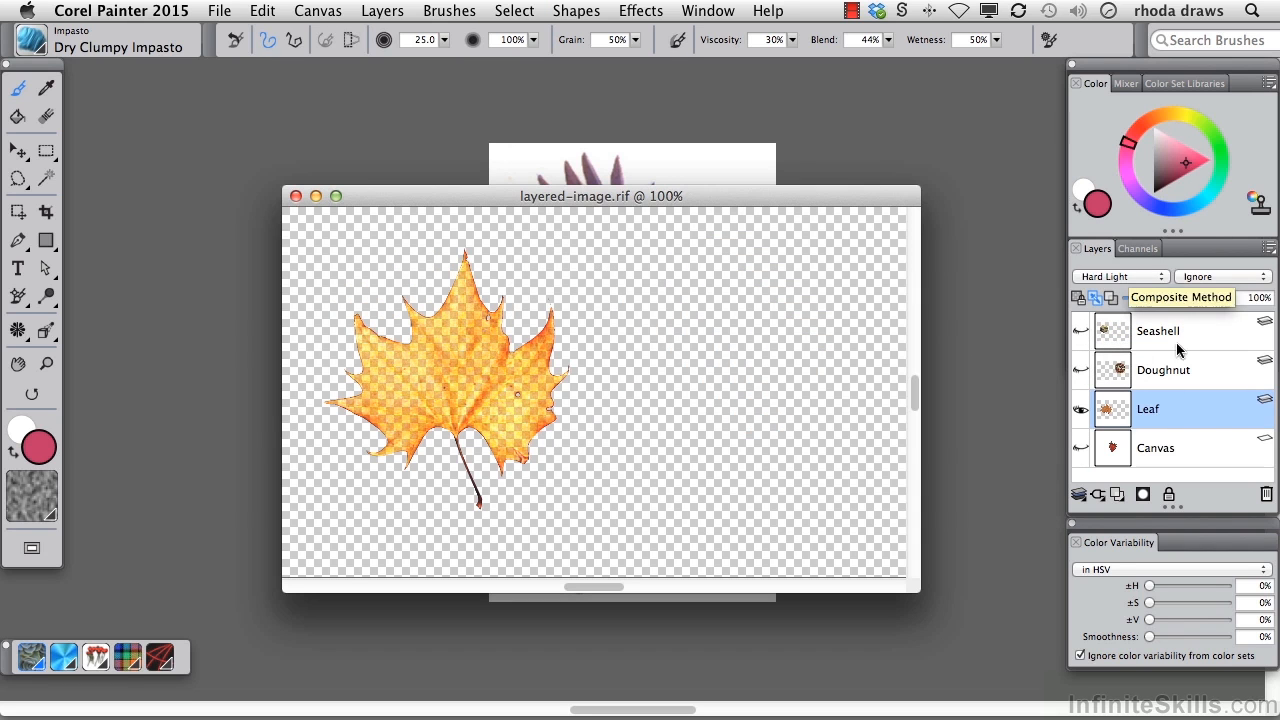
Set the Leaf layer's composite method to Default.
{"action": "double_click", "coordinate": [1186, 414]}
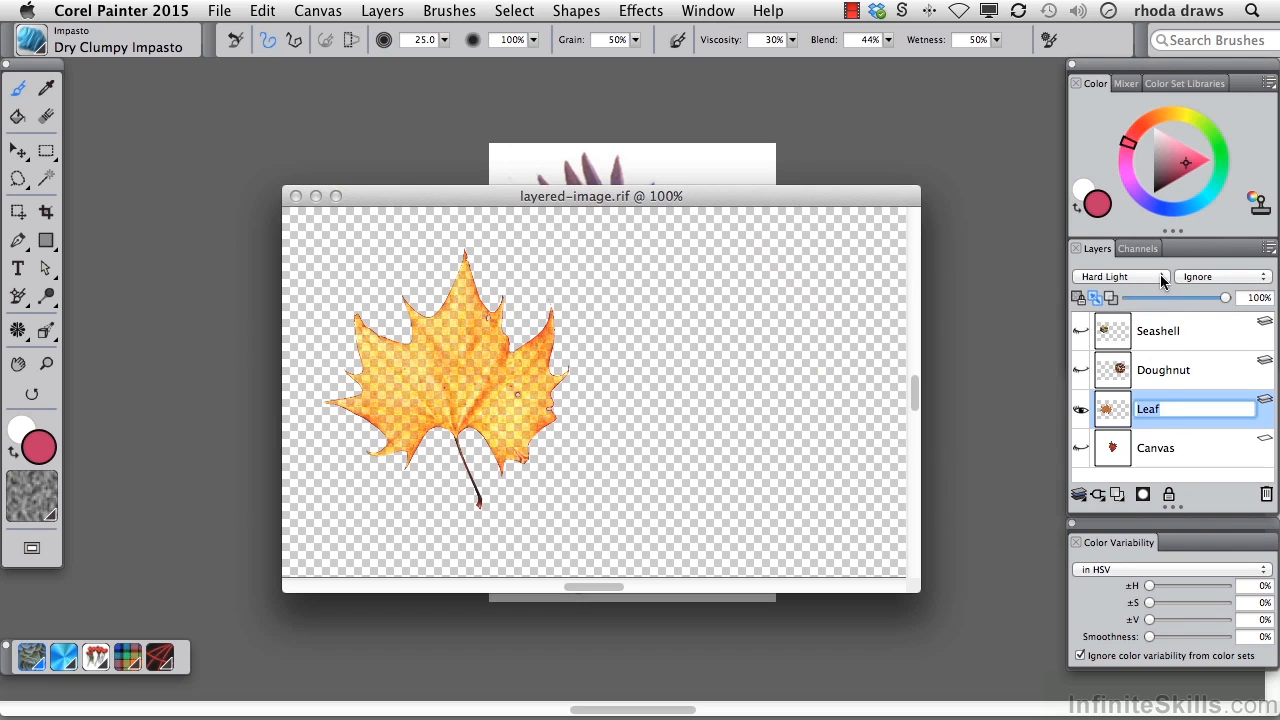
{"action": "left_click", "coordinate": [1161, 280]}
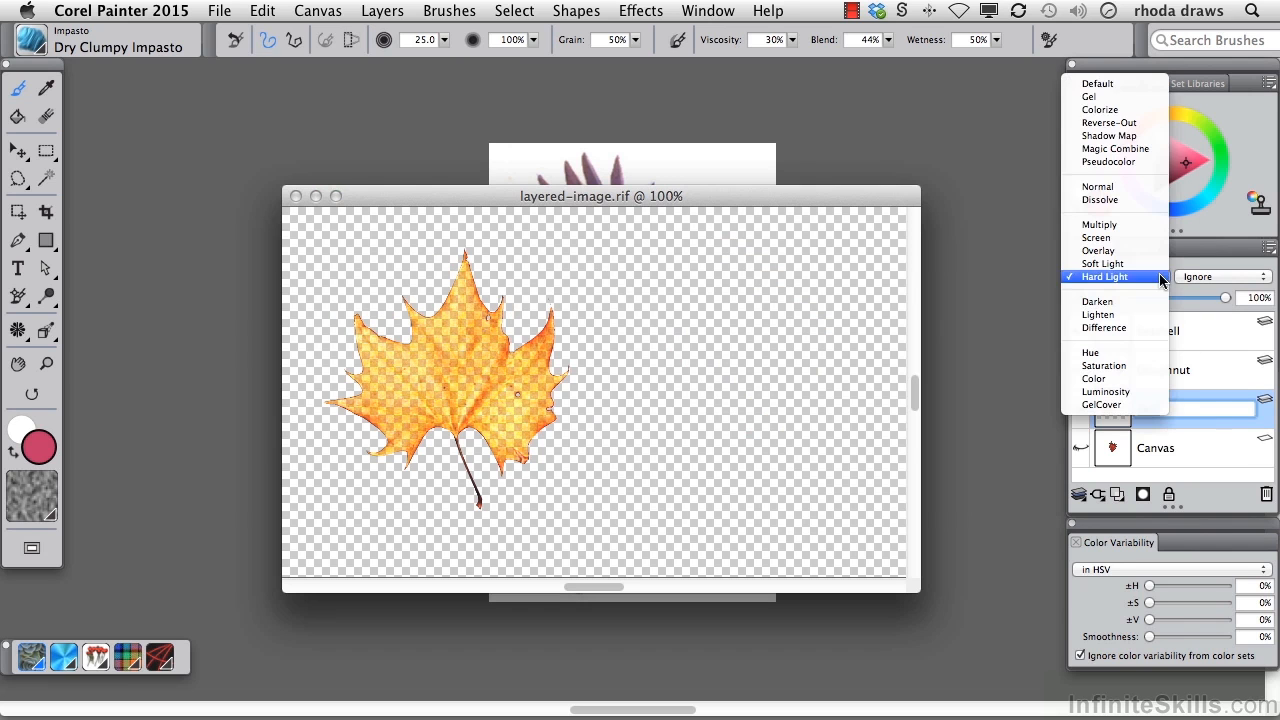
{"action": "left_click", "coordinate": [1104, 83]}
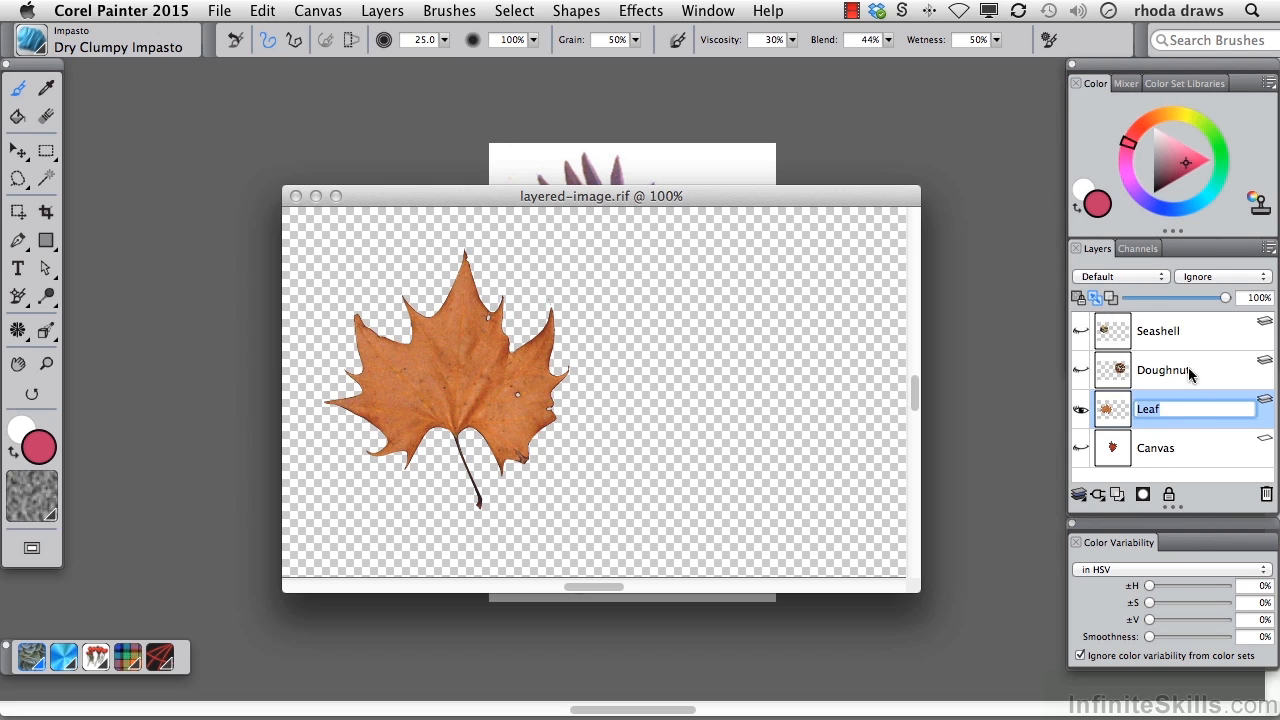
Choose the Digital Airbrush from the Airbrushes category and spray pinkish red over the leaf and past its edges.
{"action": "left_click", "coordinate": [44, 48]}
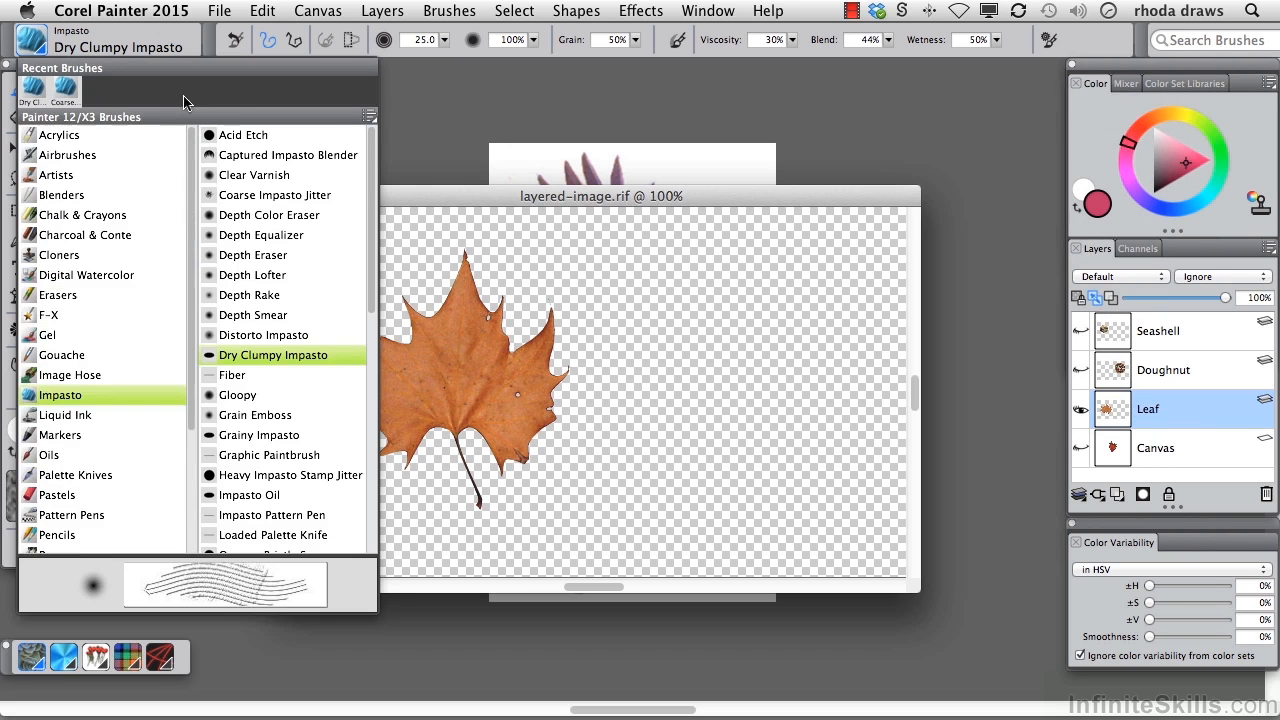
{"action": "left_click", "coordinate": [67, 155]}
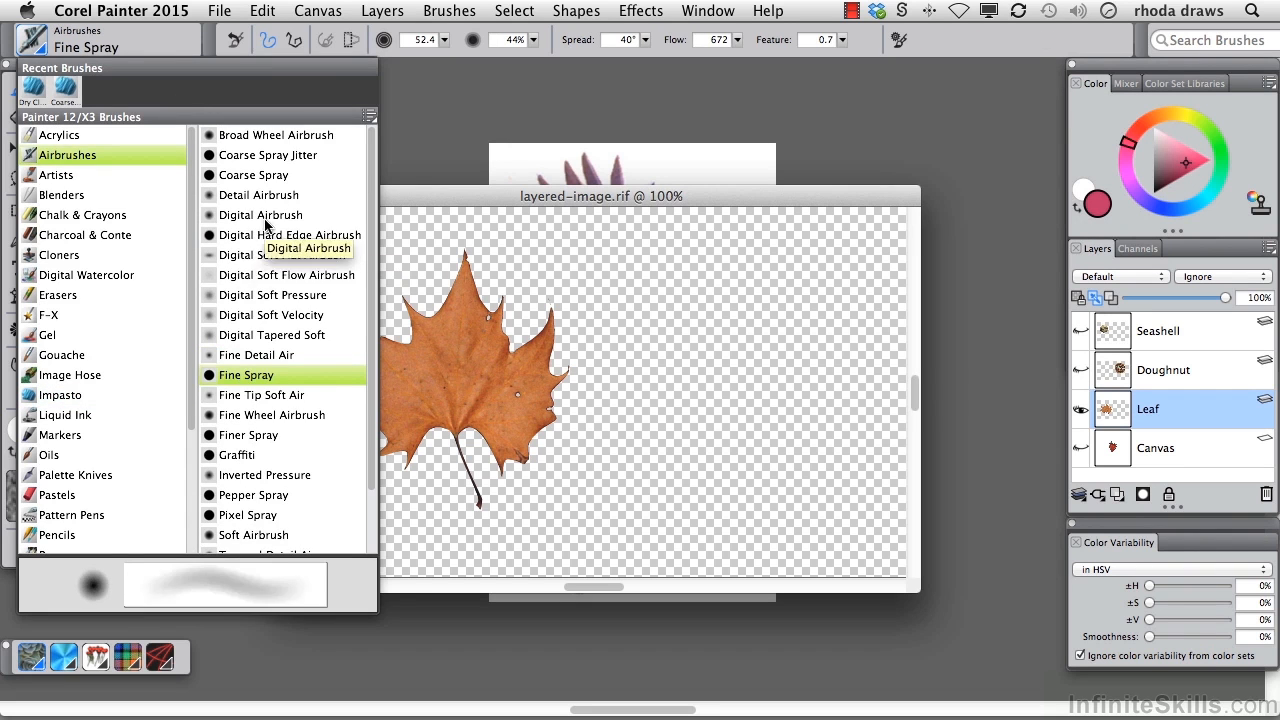
{"action": "left_click", "coordinate": [264, 216]}
{"action": "mouse_move", "coordinate": [440, 300]}
{"action": "left_mouse_down"}
{"action": "mouse_move", "coordinate": [420, 340]}
{"action": "mouse_move", "coordinate": [390, 320]}
{"action": "mouse_move", "coordinate": [372, 342]}
{"action": "left_mouse_up"}
{"action": "mouse_move", "coordinate": [440, 420]}
{"action": "left_mouse_down"}
{"action": "mouse_move", "coordinate": [470, 300]}
{"action": "mouse_move", "coordinate": [540, 380]}
{"action": "mouse_move", "coordinate": [430, 450]}
{"action": "mouse_move", "coordinate": [380, 440]}
{"action": "left_mouse_up"}
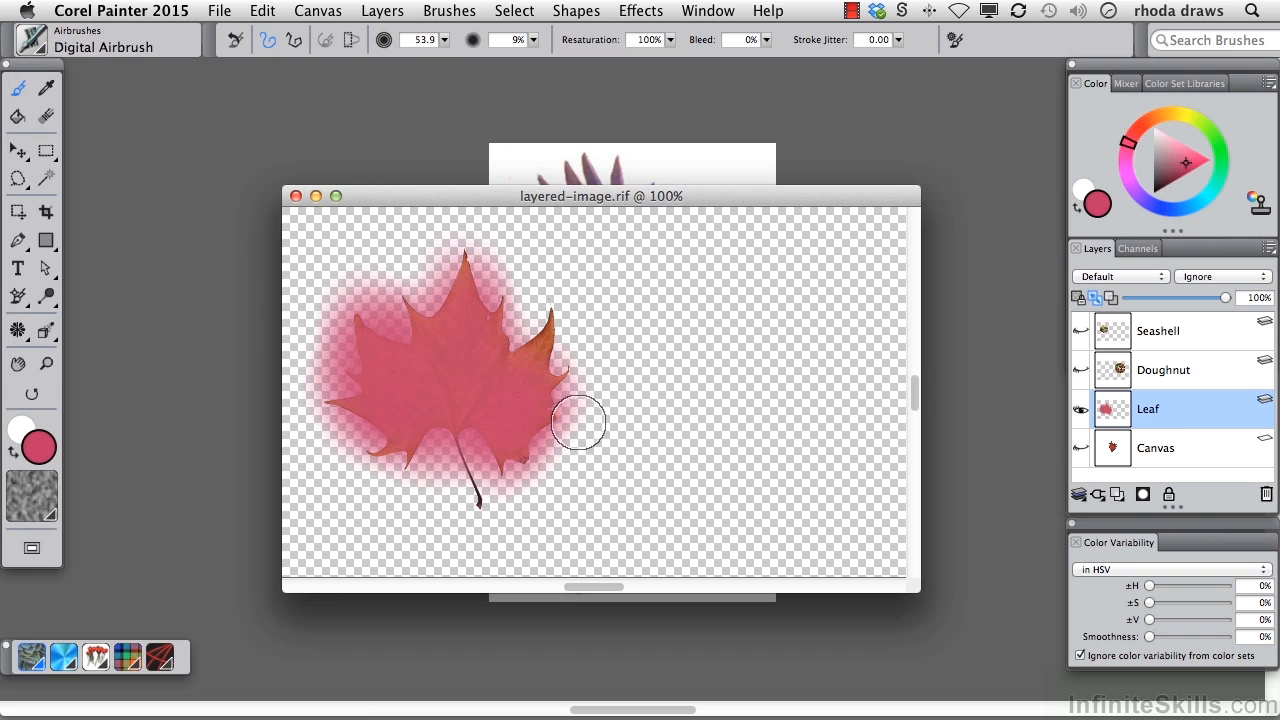
Undo the airbrush strokes and repaint the whole leaf pinkish red with Preserve Transparency enabled.
{"action": "key", "text": "ctrl+z"}
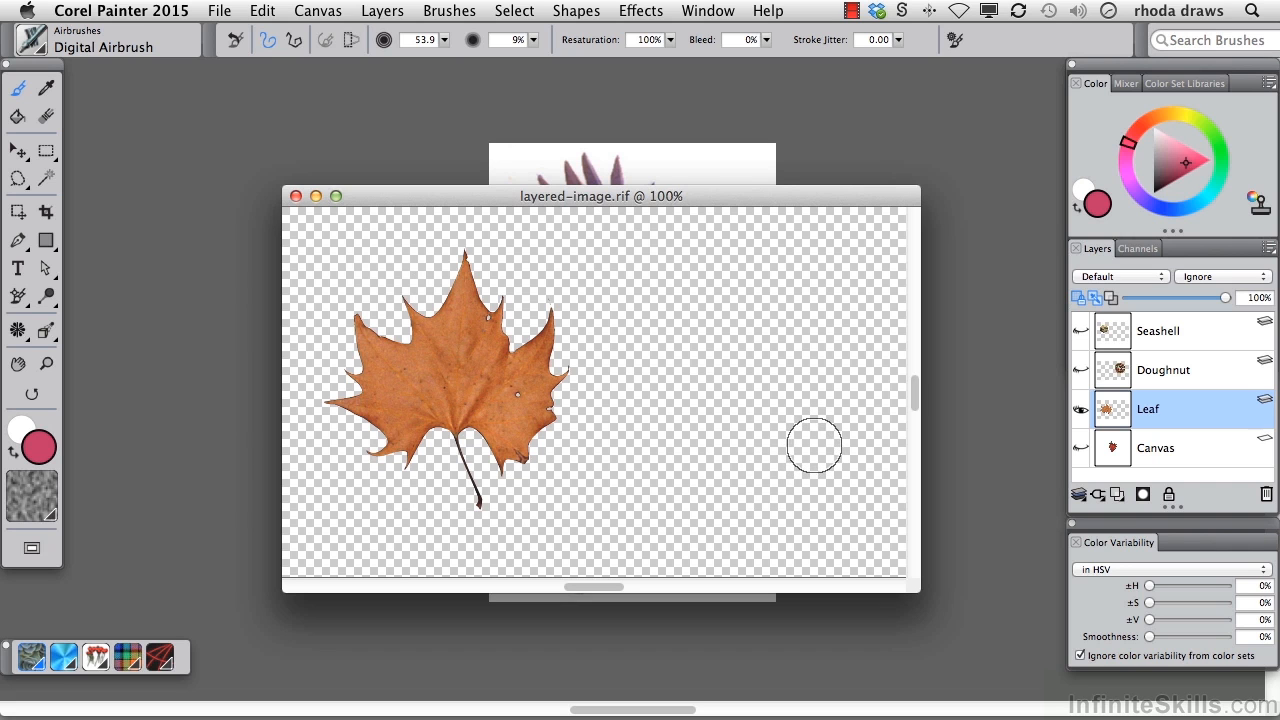
{"action": "mouse_move", "coordinate": [478, 388]}
{"action": "left_mouse_down"}
{"action": "mouse_move", "coordinate": [468, 380]}
{"action": "mouse_move", "coordinate": [384, 441]}
{"action": "left_mouse_up"}
{"action": "left_click_drag", "start_coordinate": [447, 254], "coordinate": [490, 445]}
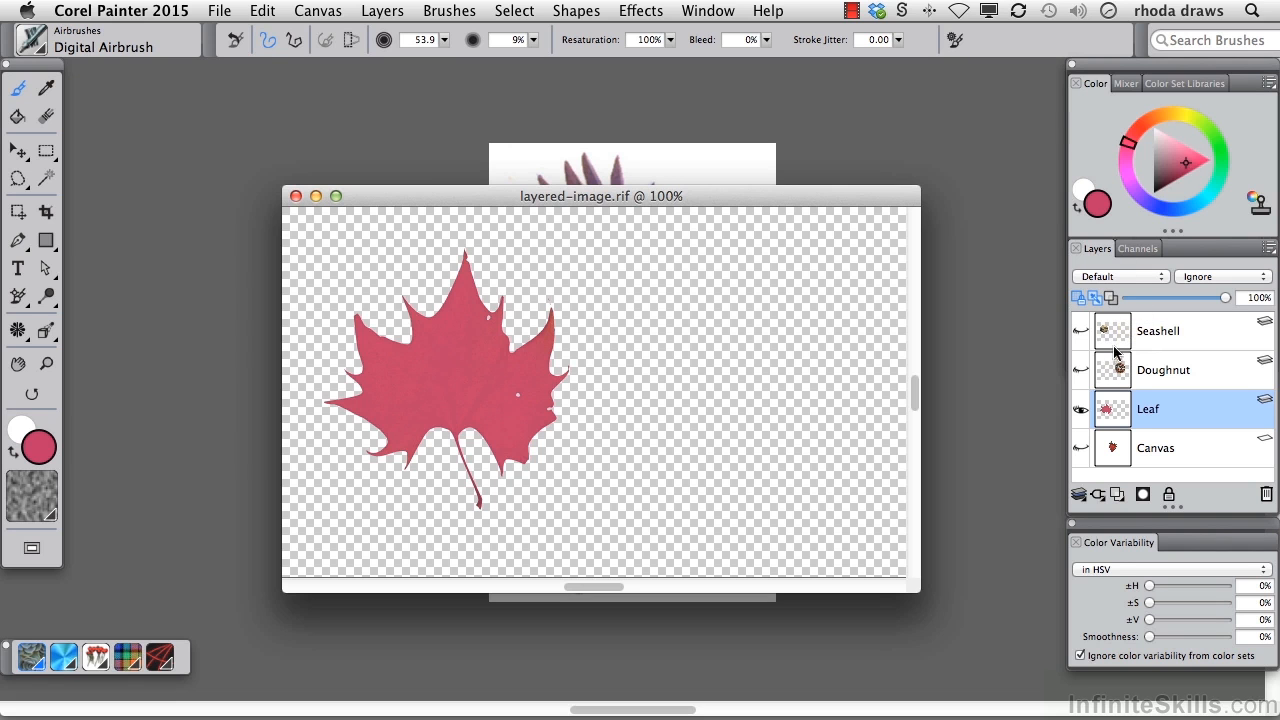
Show the Doughnut, Canvas and Seashell again.
{"action": "left_click", "coordinate": [1081, 370]}
{"action": "left_click", "coordinate": [1081, 448]}
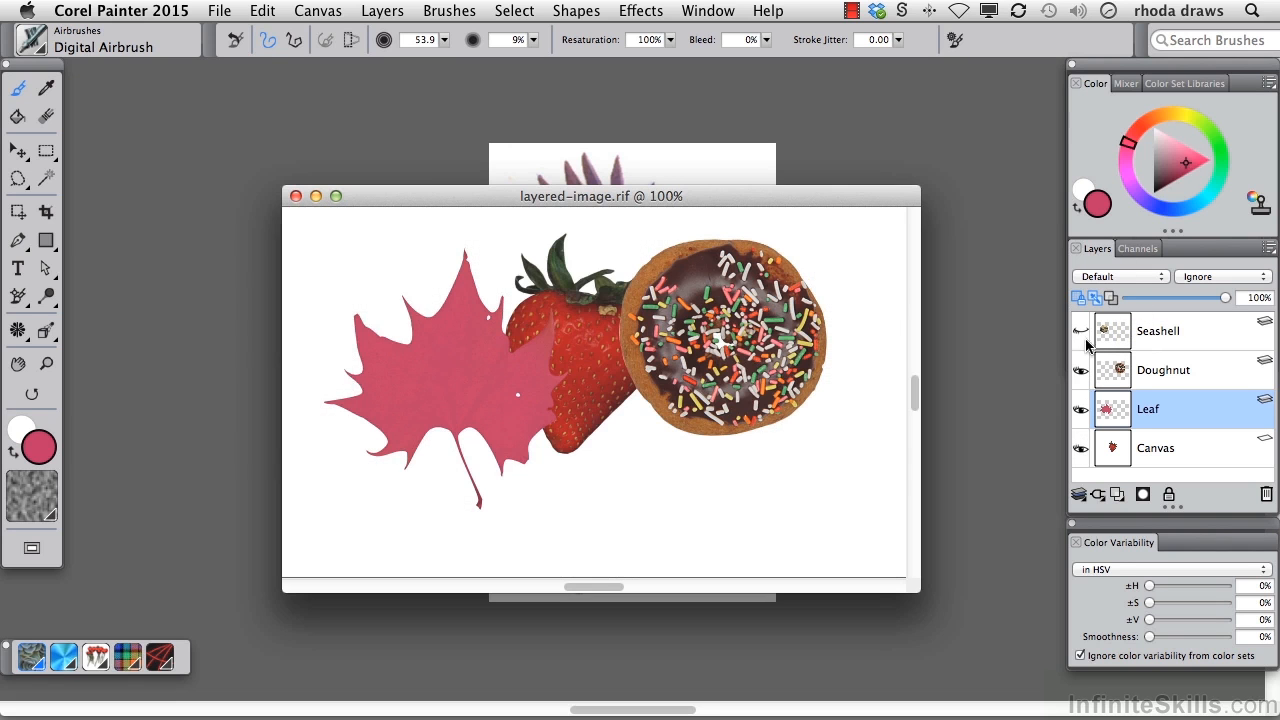
{"action": "left_click", "coordinate": [1081, 331]}
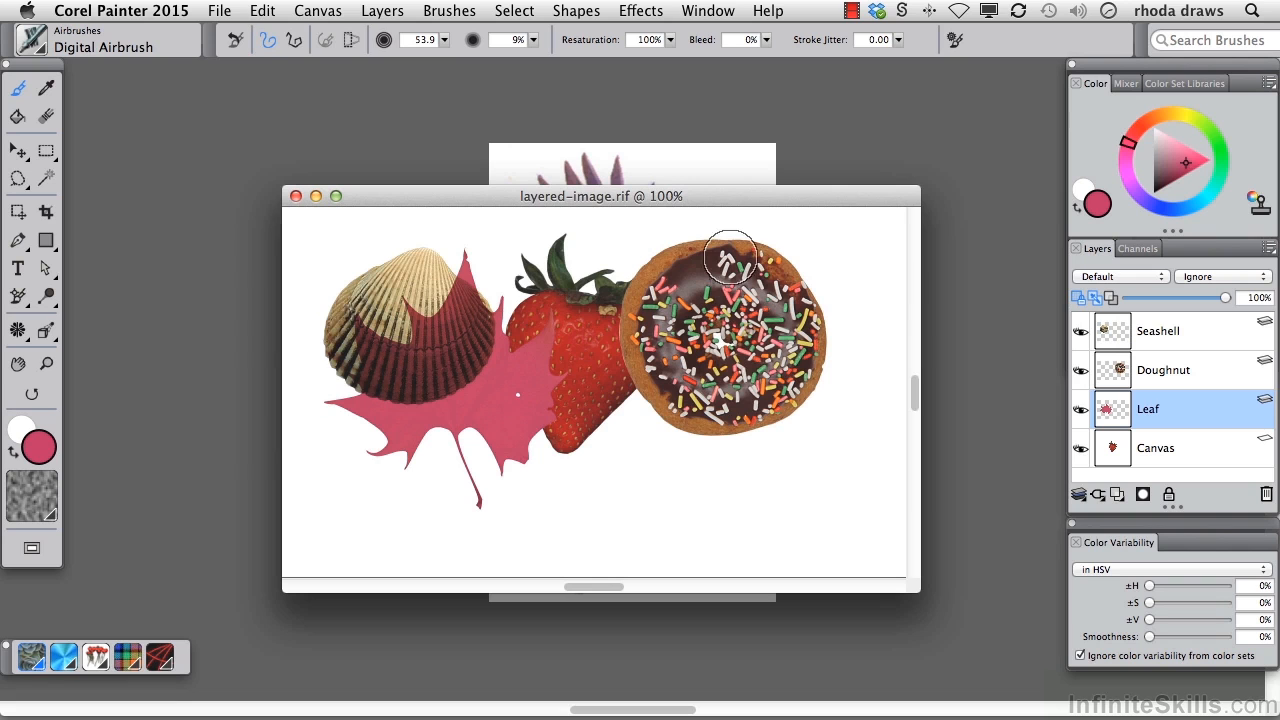